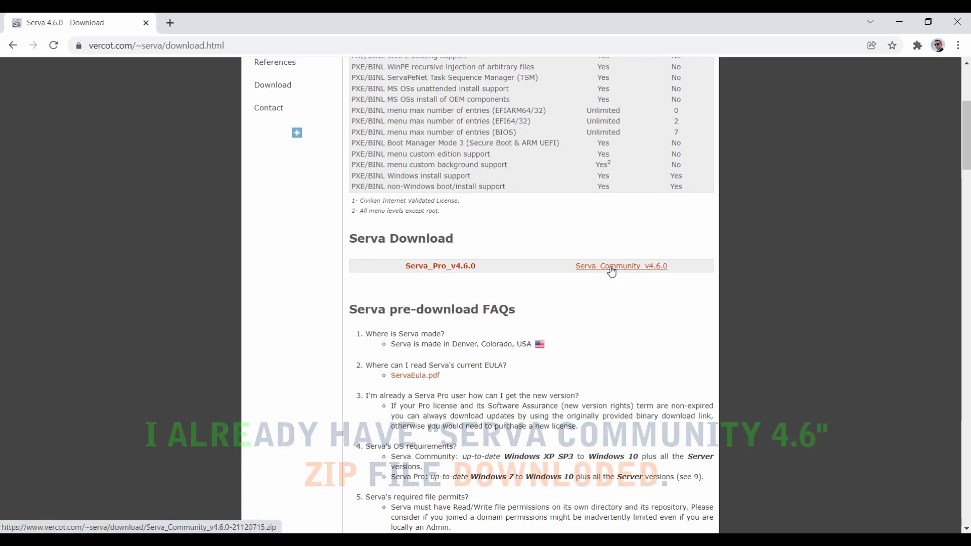
left_click(610, 269)
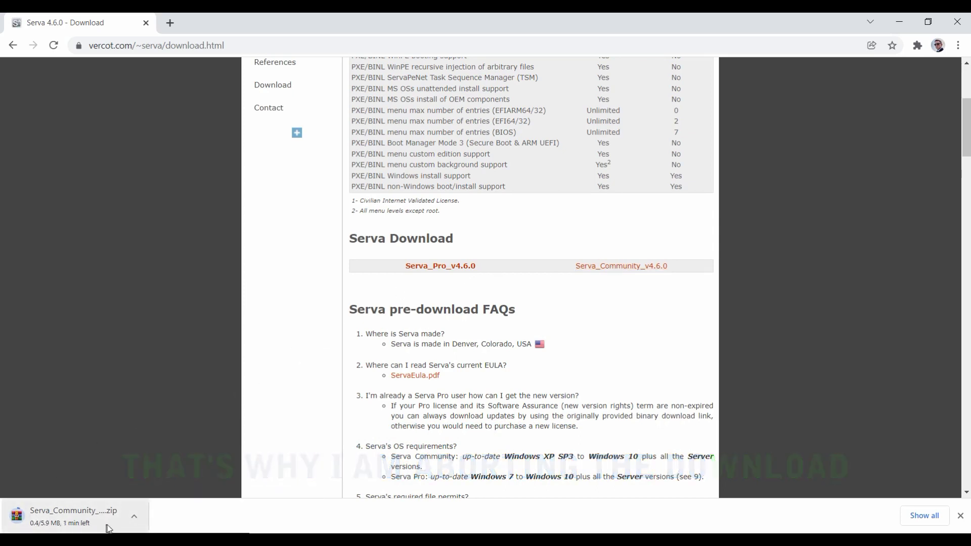
left_click(138, 523)
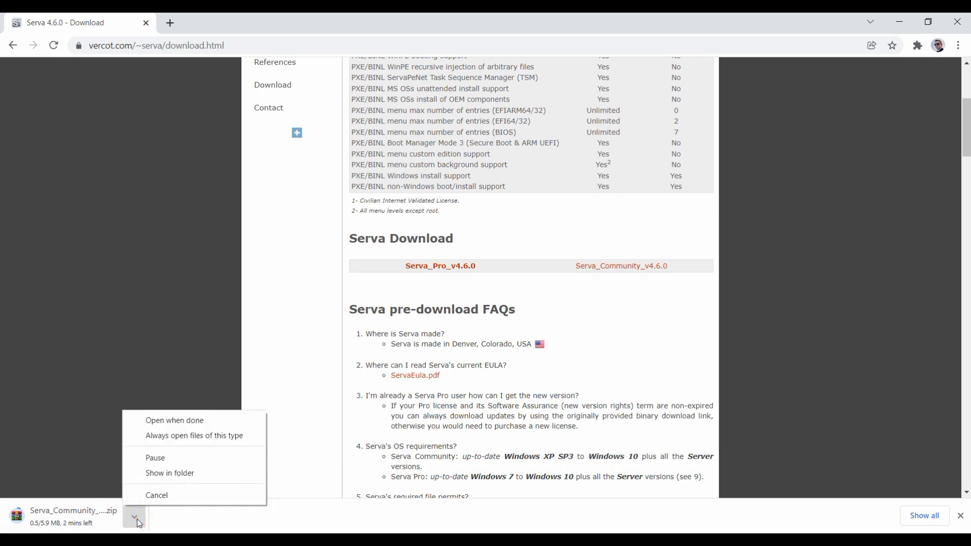
left_click(157, 496)
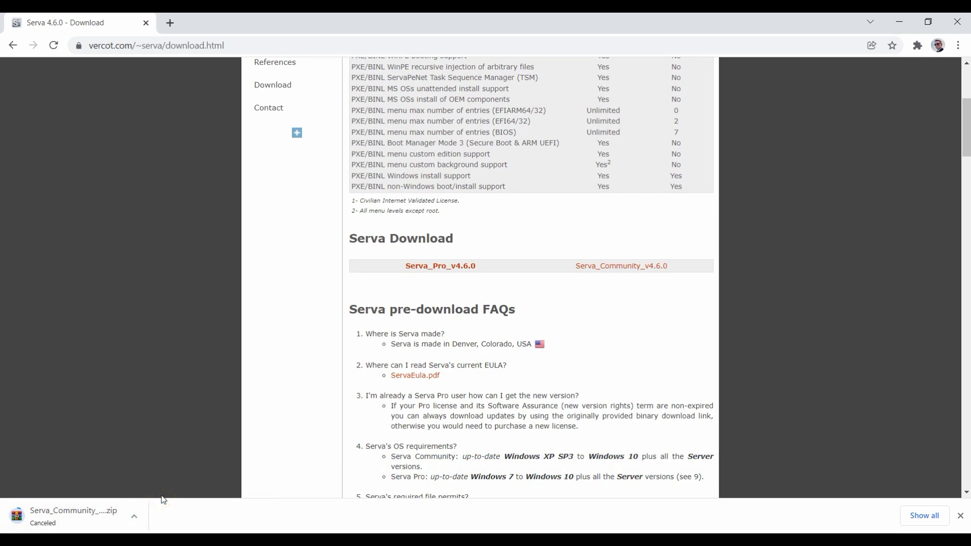
scroll(480, 278, "up", 3)
left_click(957, 21)
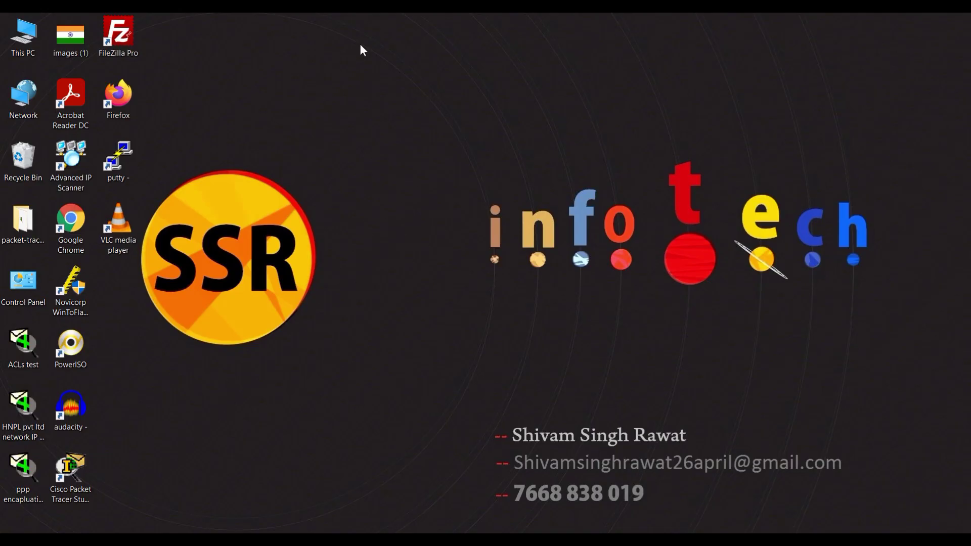
Extract the Serva_Community_v4.6.0 ZIP archive in place within the Downloads folder using File Explorer
double_click(18, 38)
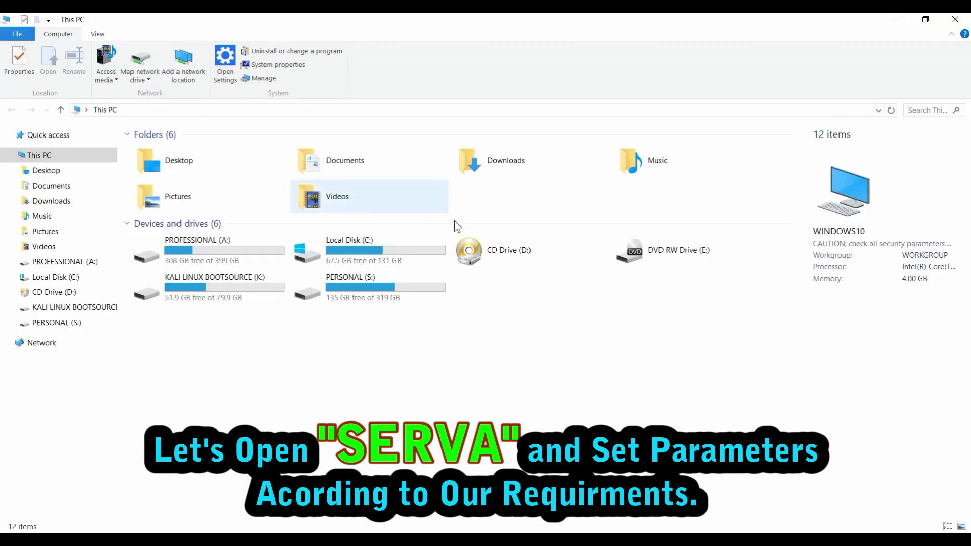
double_click(499, 177)
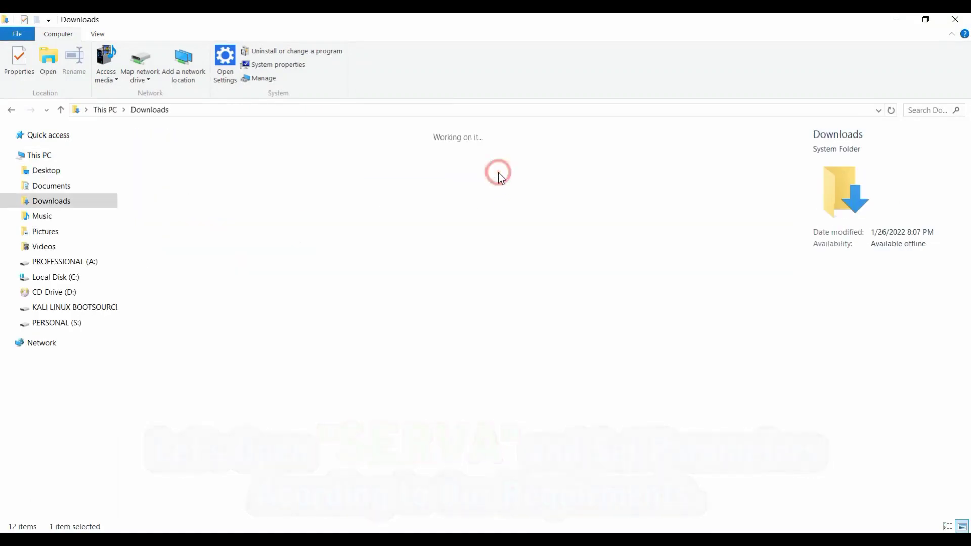
mouse_move(597, 190)
left_click(596, 191)
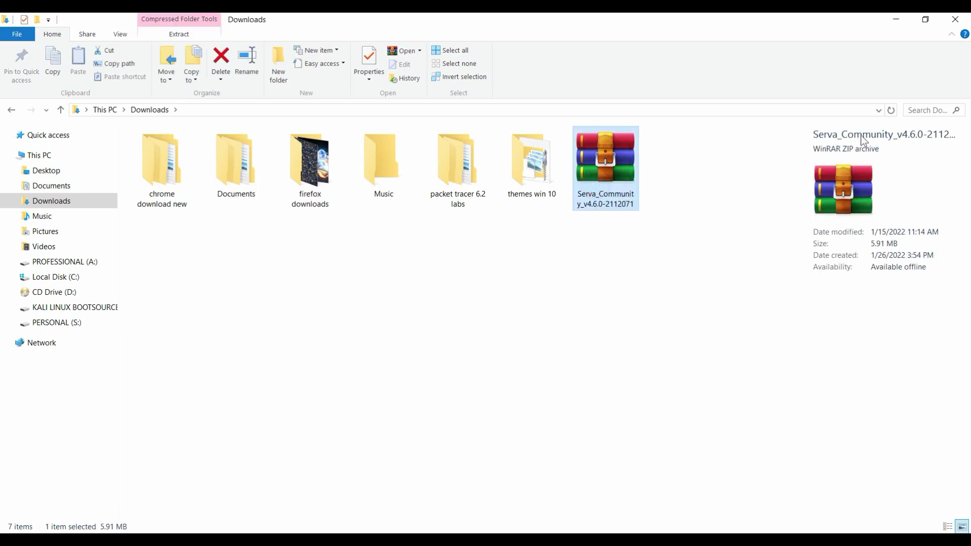
double_click(613, 155)
right_click(613, 155)
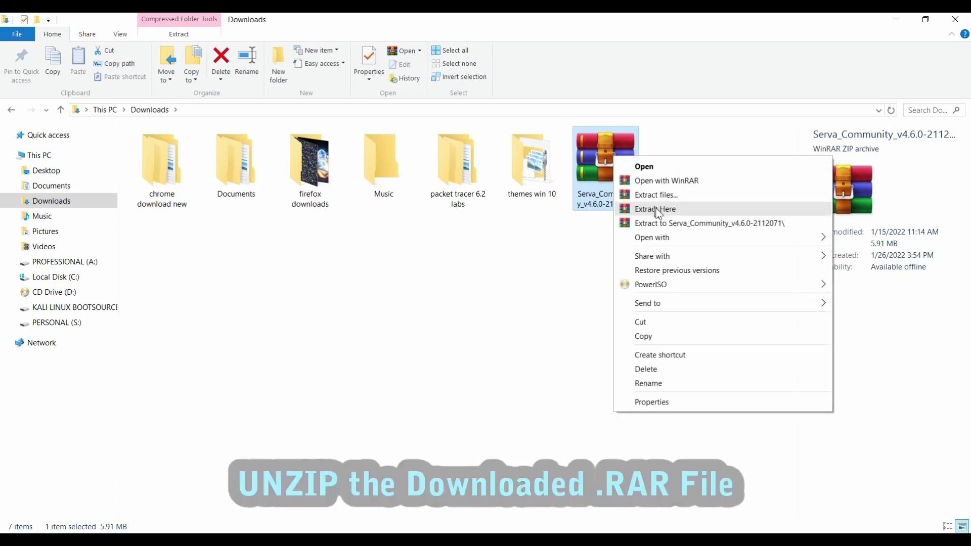
left_click(666, 218)
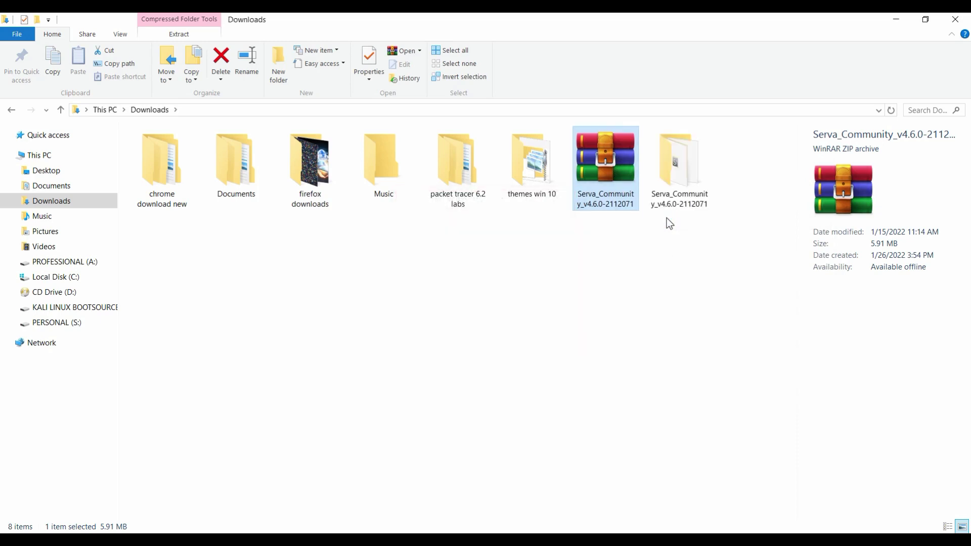
Rename the extracted Serva Community folder to Serva_Root
left_click(687, 178)
left_click(691, 196)
key("End")
key("BackSpace")
key("BackSpace")
key("BackSpace")
key("BackSpace")
key("BackSpace")
key("BackSpace")
key("BackSpace")
key("BackSpace")
key("BackSpace")
key("BackSpace")
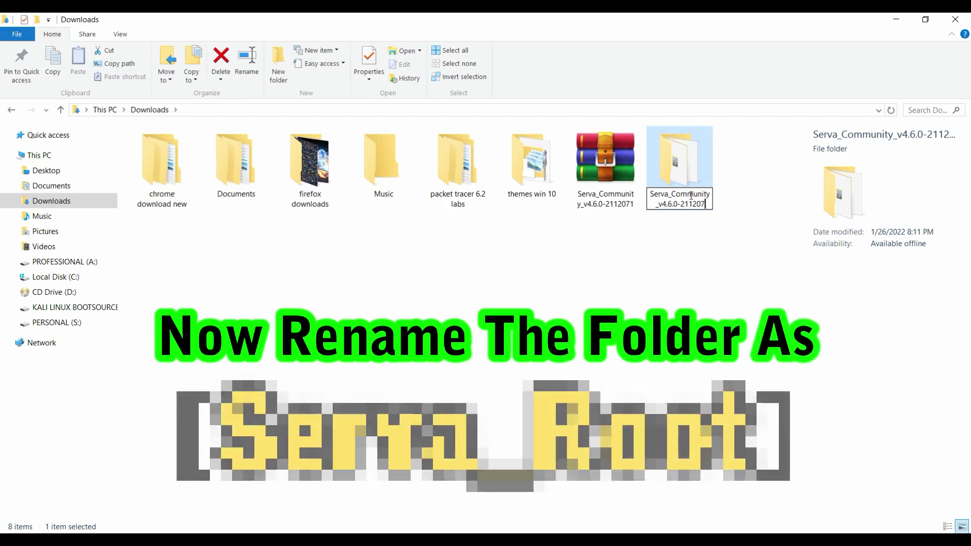
key("BackSpace")
key("BackSpace")
key("BackSpace")
key("BackSpace")
key("BackSpace")
key("BackSpace")
key("BackSpace")
key("BackSpace")
key("BackSpace")
key("BackSpace")
key("BackSpace")
key("BackSpace")
key("BackSpace")
key("BackSpace")
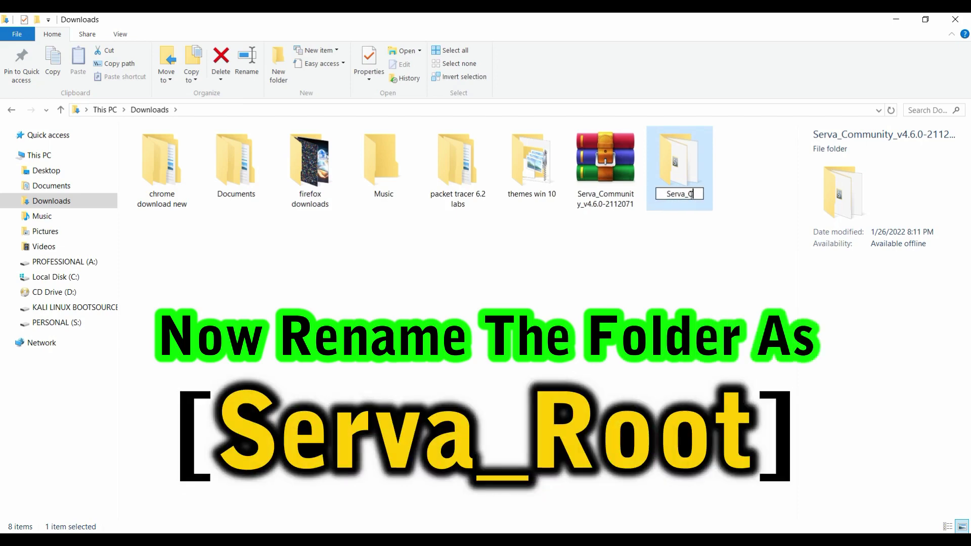
type("Root")
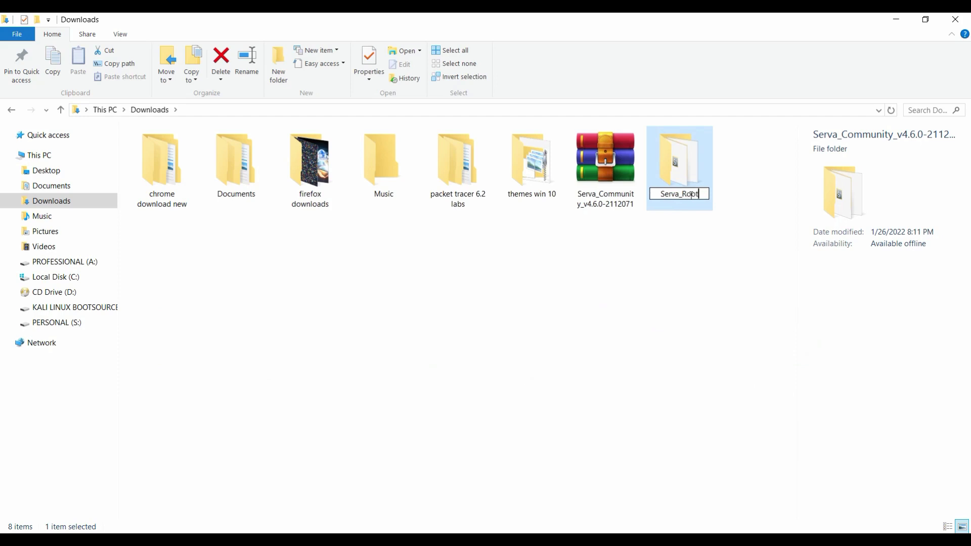
key("Return")
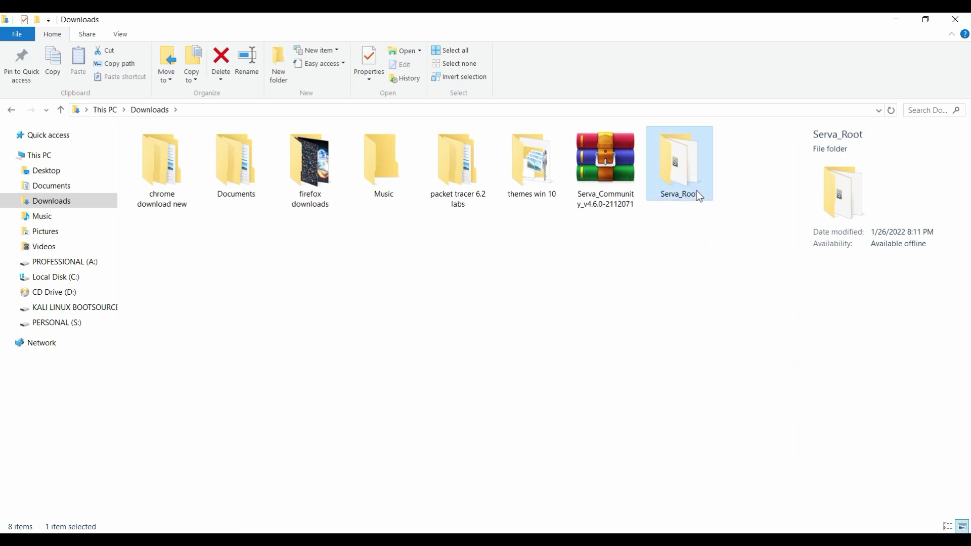
Run Serva64 from the Serva_Root folder as administrator and continue as a Community user
double_click(696, 192)
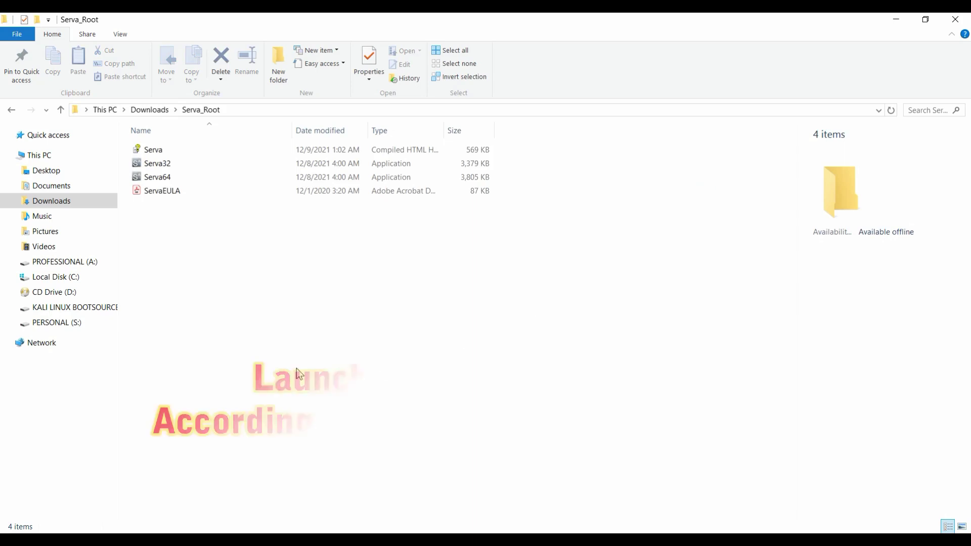
left_click_drag(190, 185, 175, 208)
left_click_drag(183, 241, 192, 269)
right_click(193, 269)
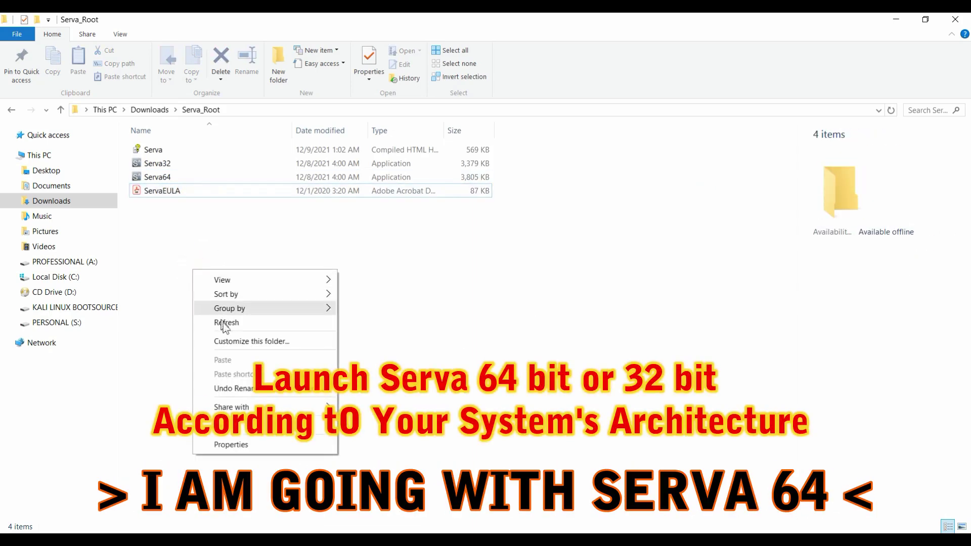
left_click(225, 324)
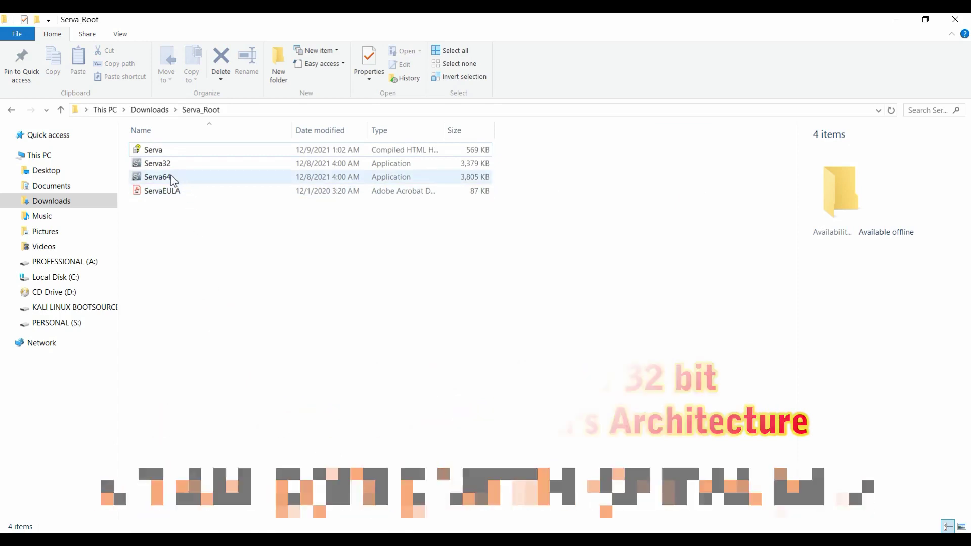
left_click(171, 176)
right_click(172, 177)
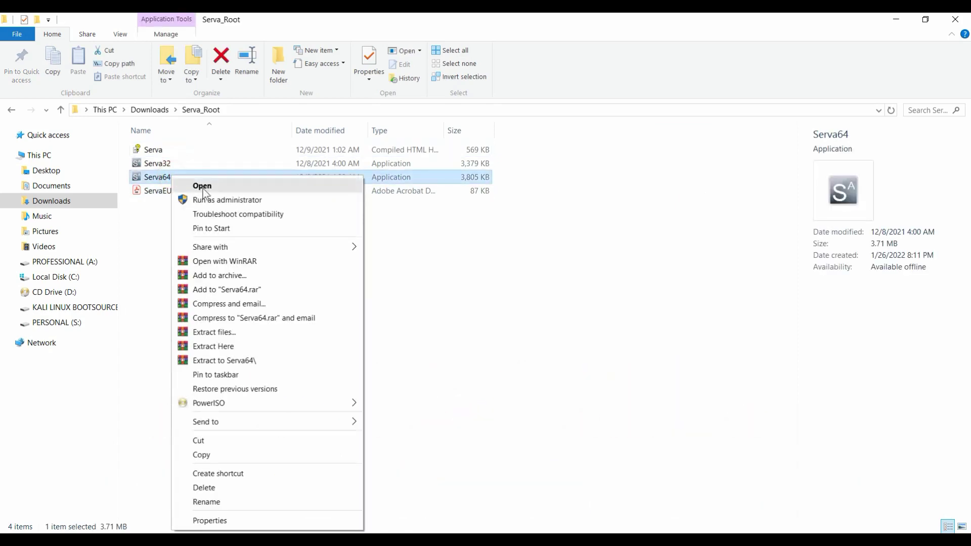
left_click(216, 199)
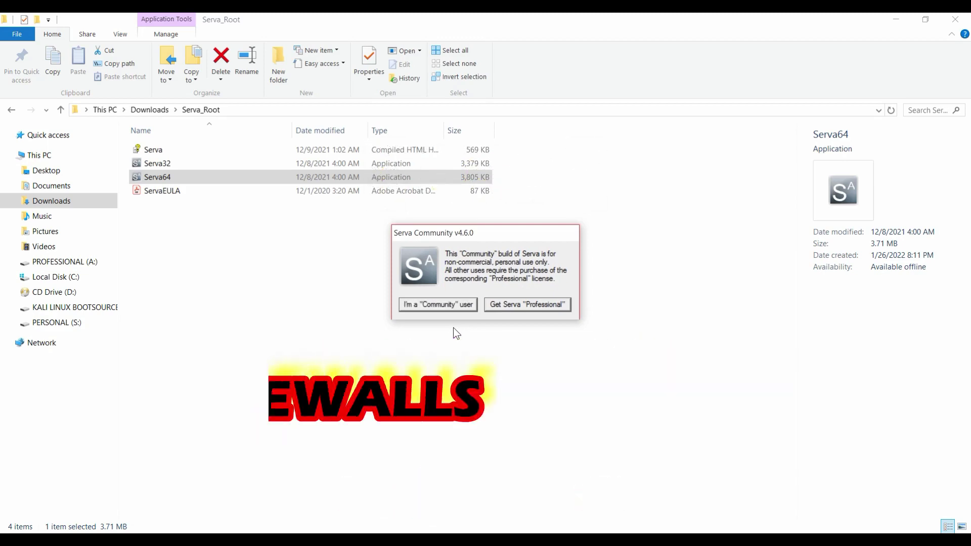
left_click(447, 303)
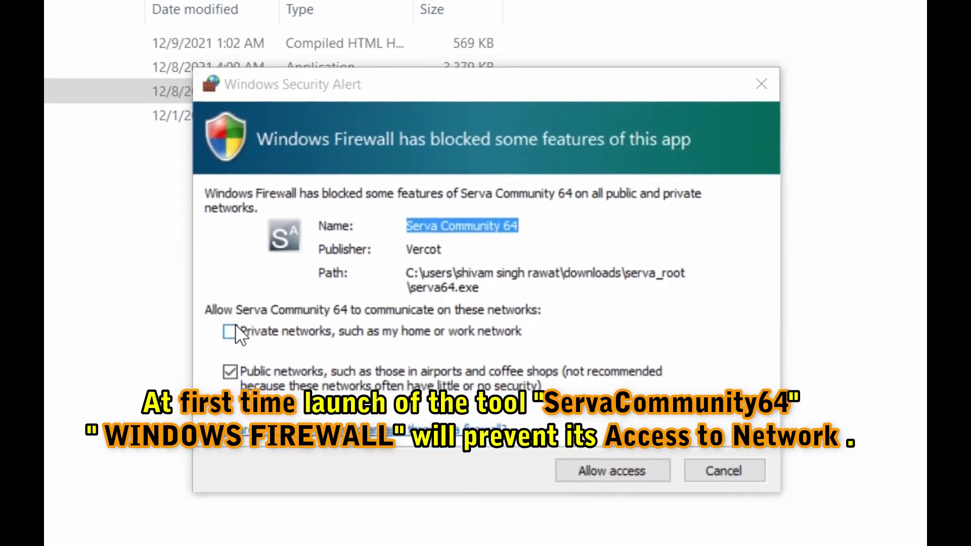
Allow Serva Community 64 through Windows Firewall on private as well as public networks, and accept the license notice
left_click(231, 331)
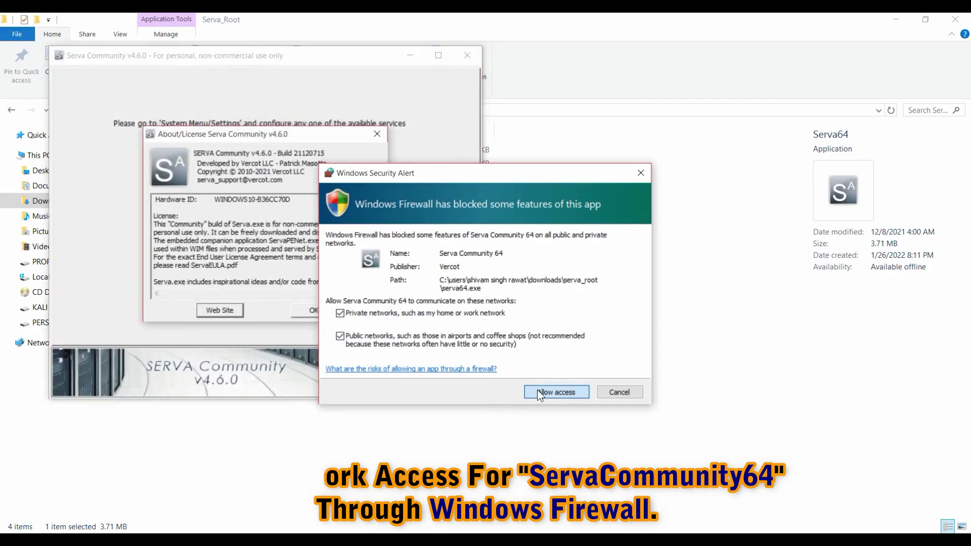
left_click(536, 391)
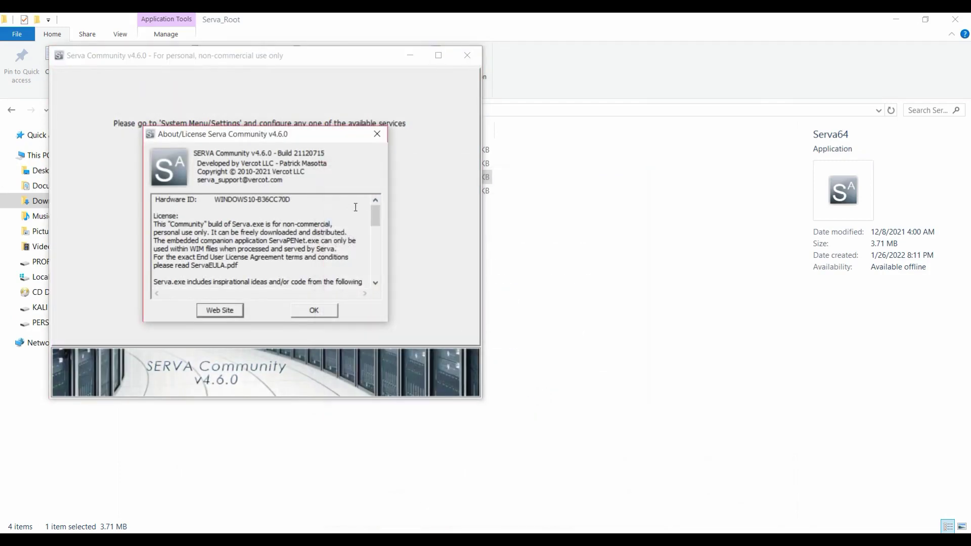
scroll(374, 218, "down", 8)
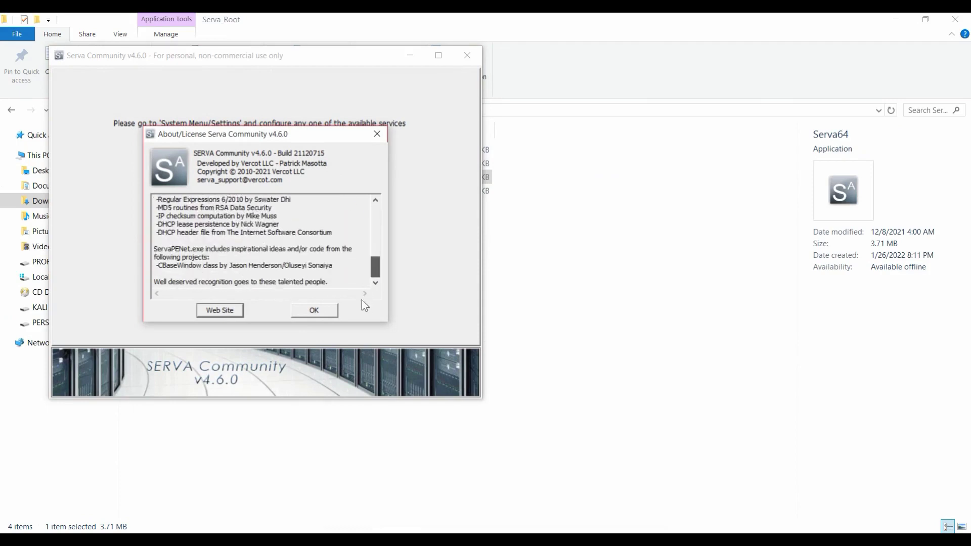
left_click(323, 310)
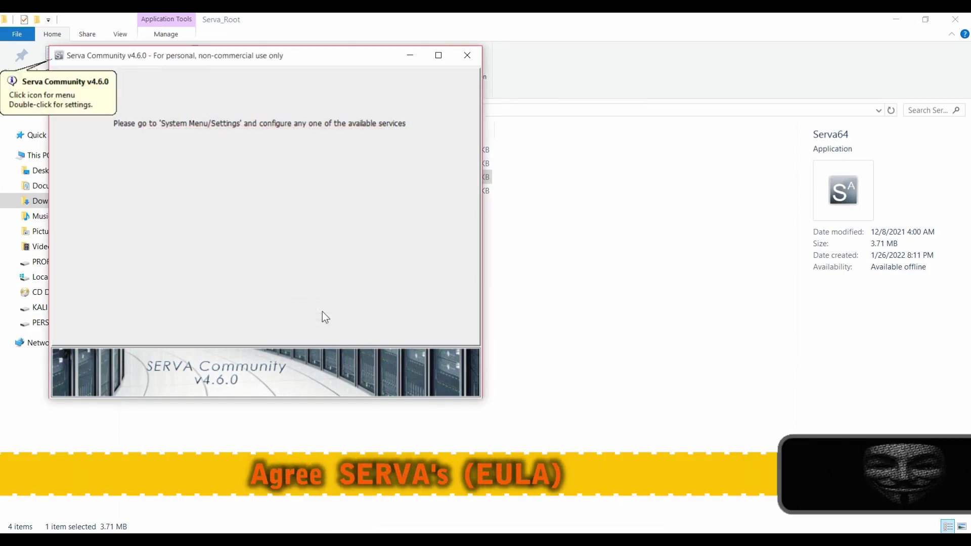
Open the Serva Community settings and enable the DHCP Server service
left_click_drag(296, 59, 609, 134)
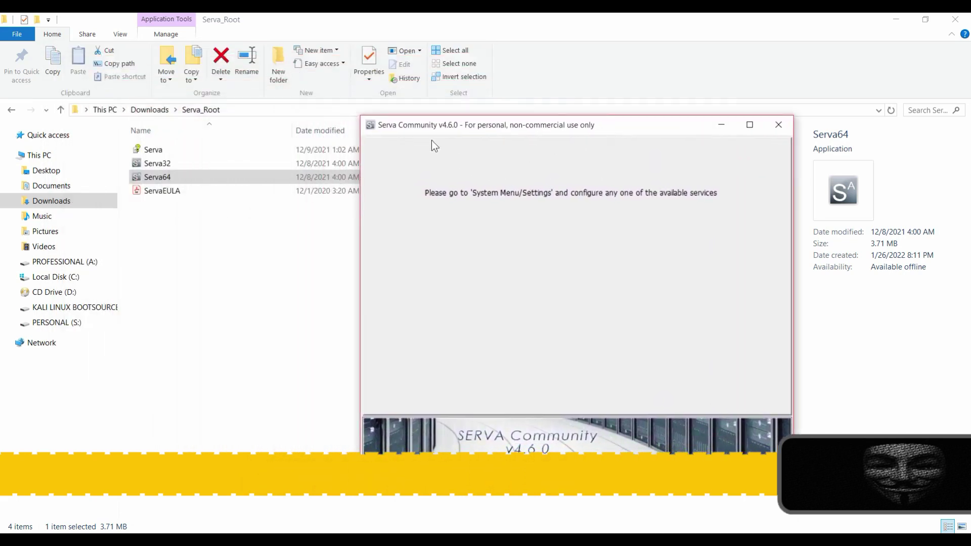
left_click(372, 124)
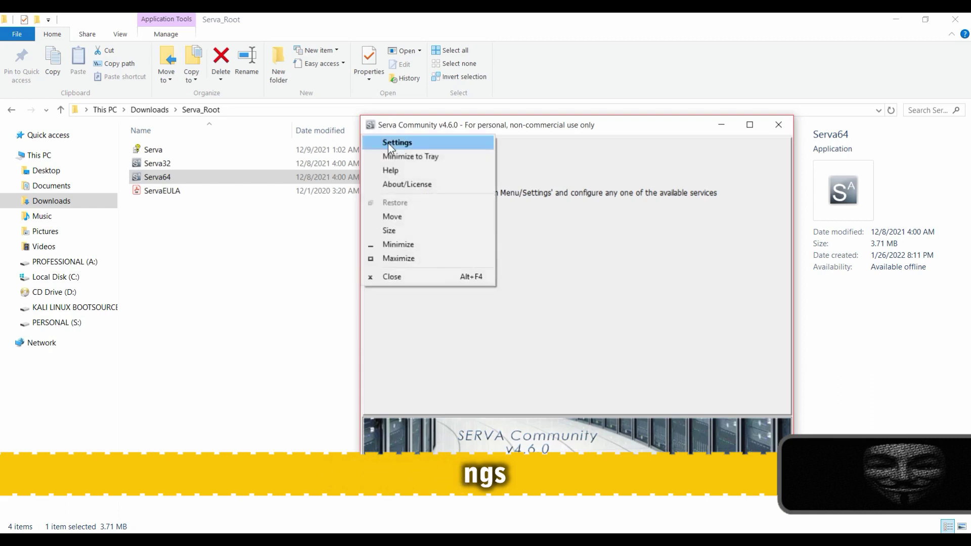
left_click(387, 144)
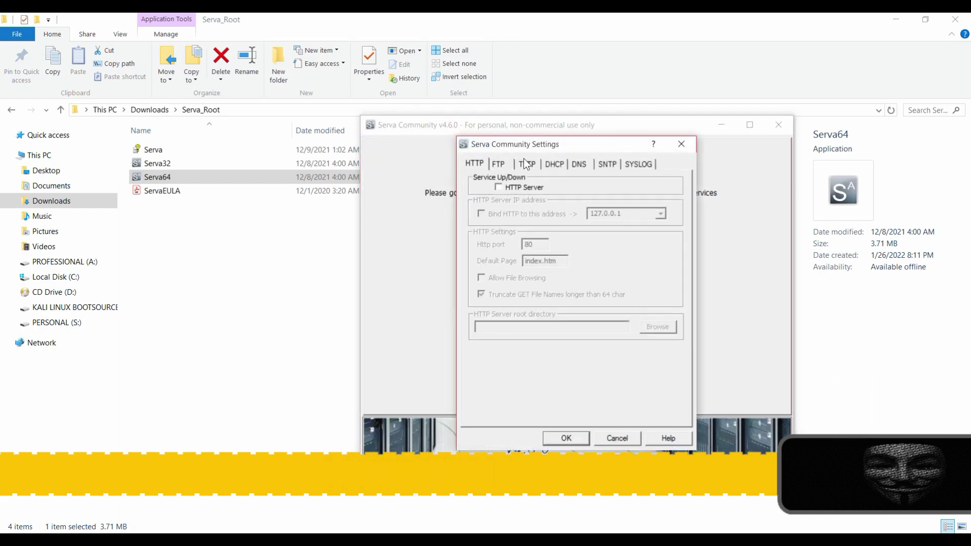
left_click(553, 165)
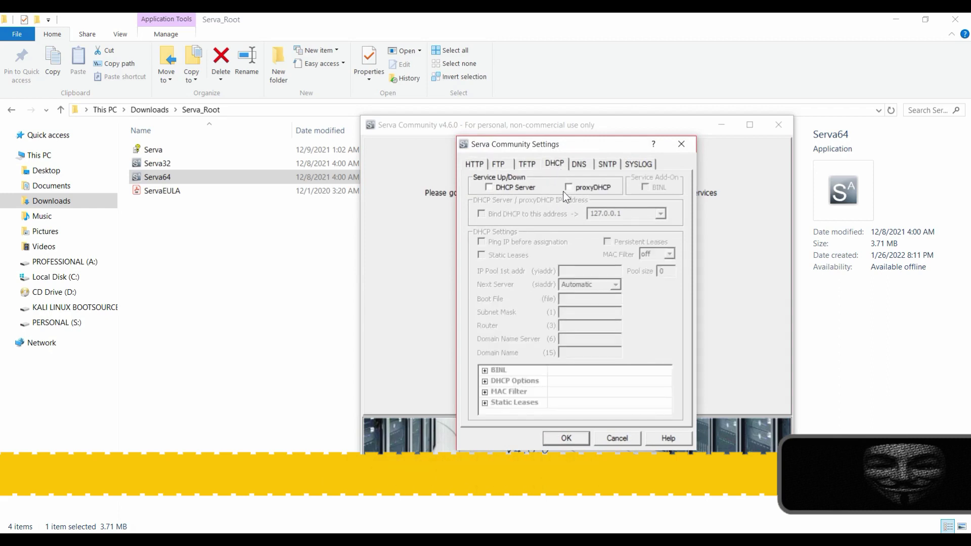
left_click(489, 187)
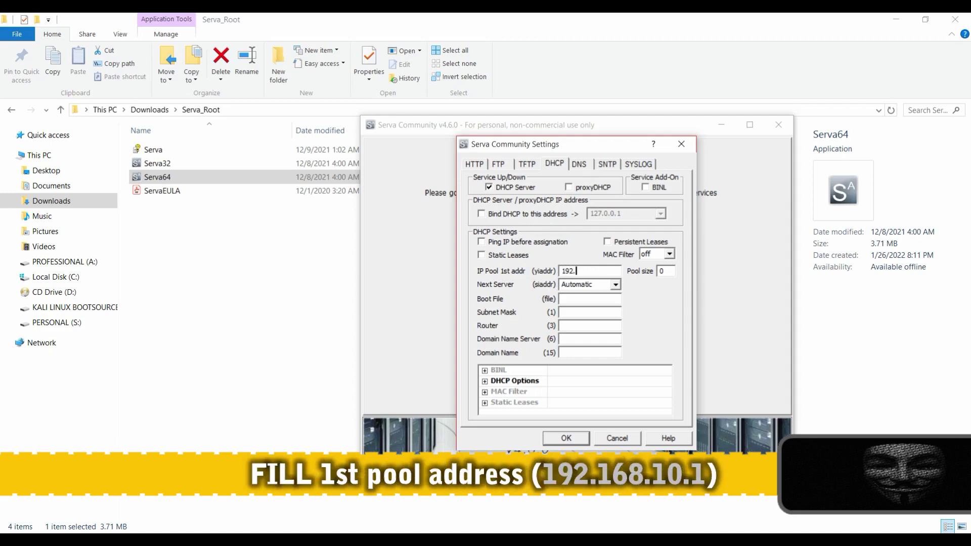
Set the DHCP pool's first address to 192.168.10.1, the pool size to 2 and the subnet mask to 255.255.255.0
type(".10.1")
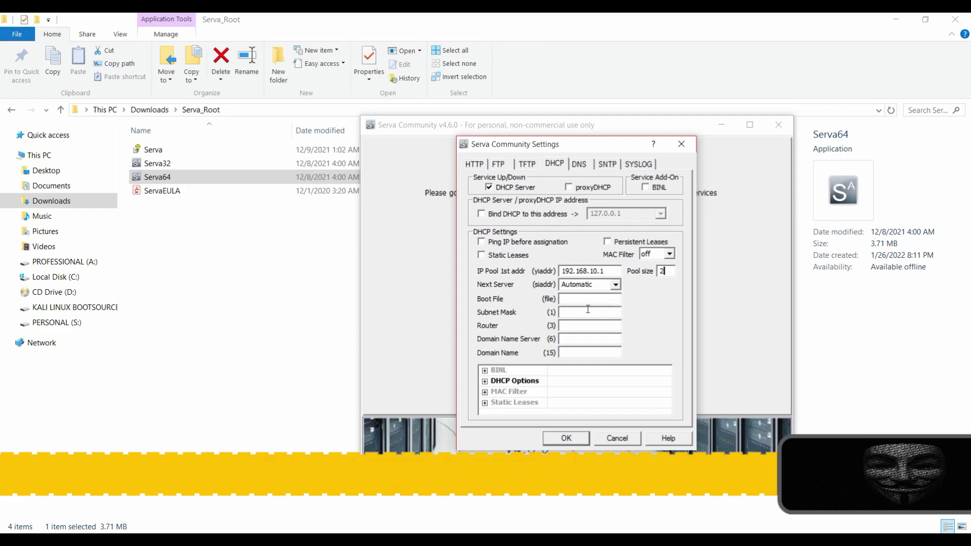
type("2")
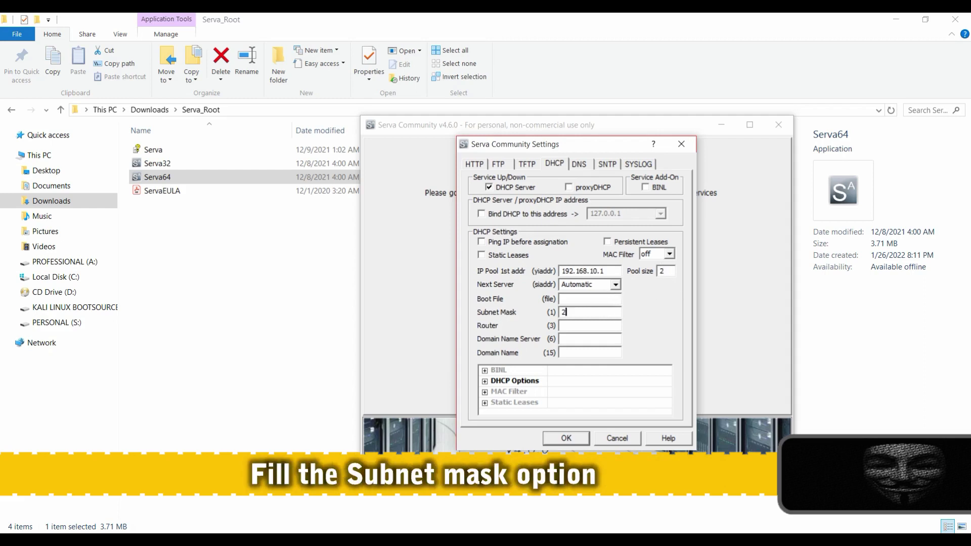
type("55.255.255.0")
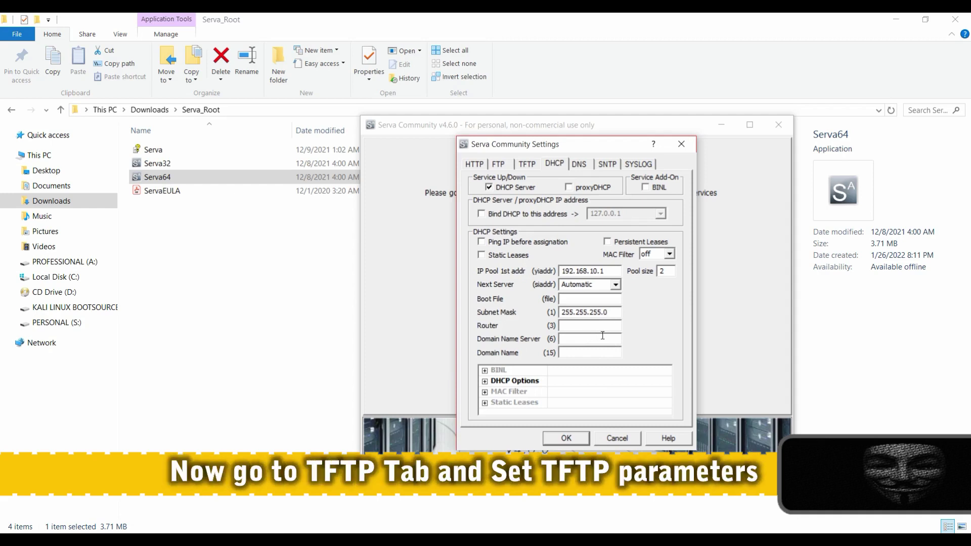
Enable the TFTP Server service in the Serva Community settings
left_click(526, 164)
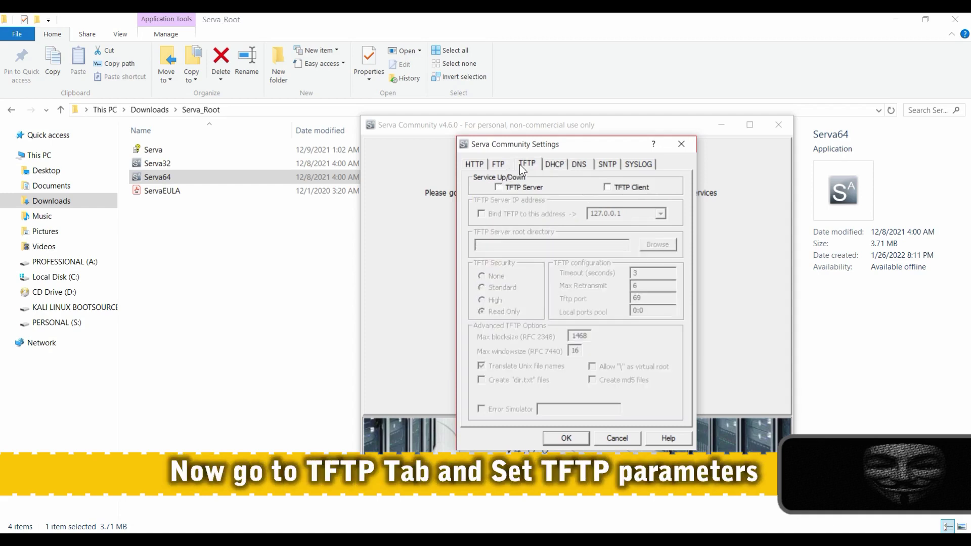
left_click(511, 190)
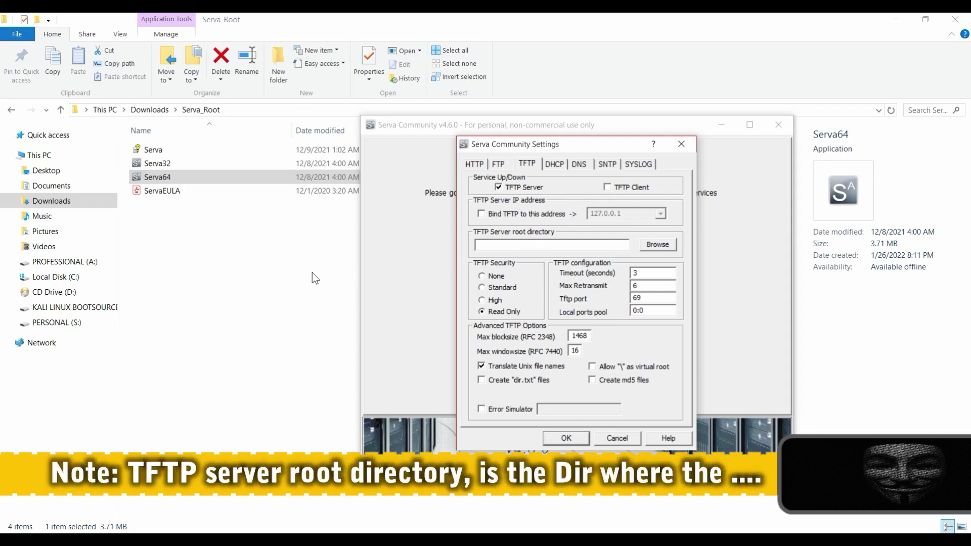
Switch to File Explorer and create a folder named network_install_pxe in Downloads
left_click(296, 272)
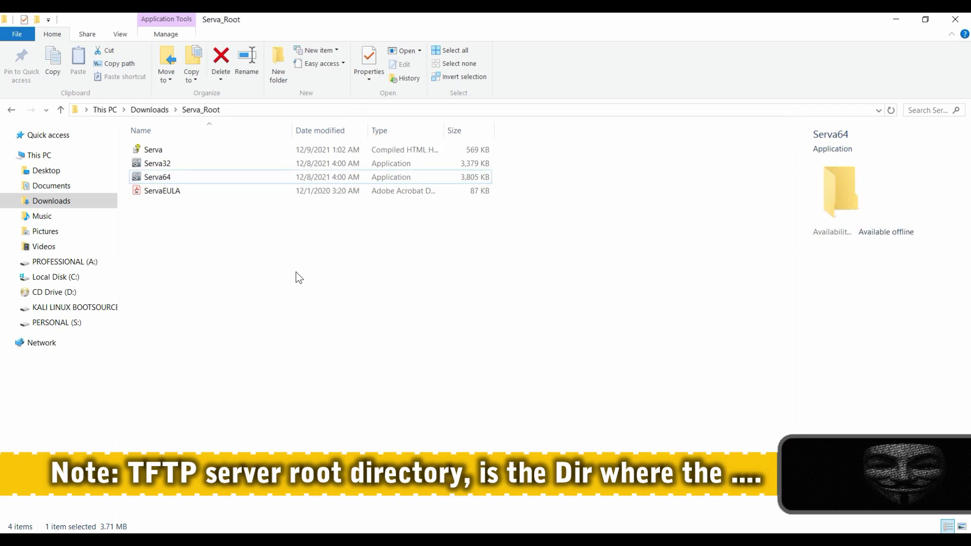
left_click(12, 110)
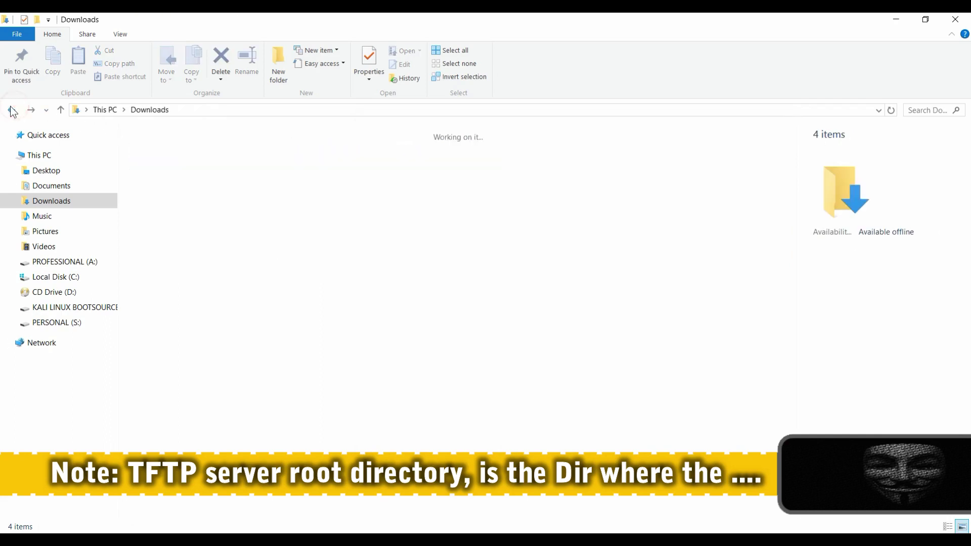
left_click(455, 284)
right_click(454, 281)
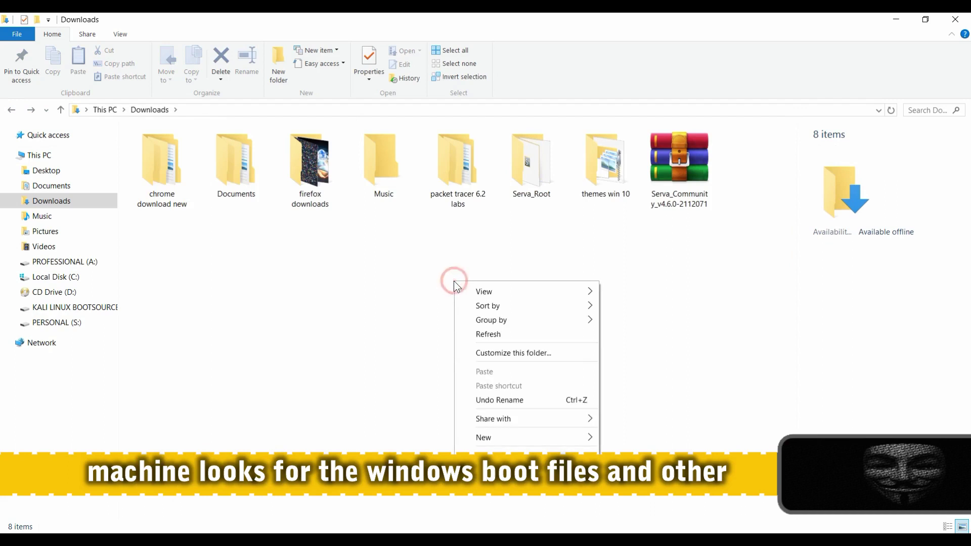
mouse_move(505, 433)
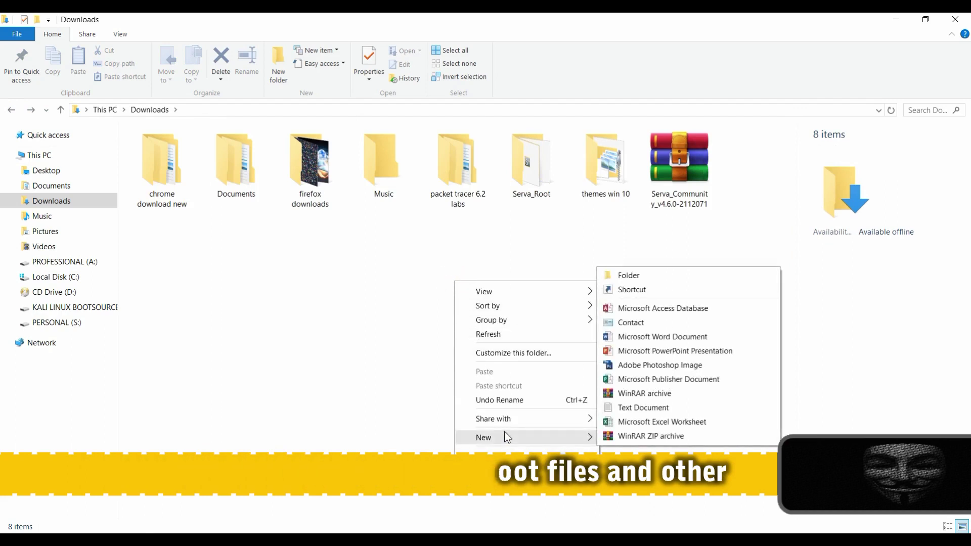
left_click(668, 280)
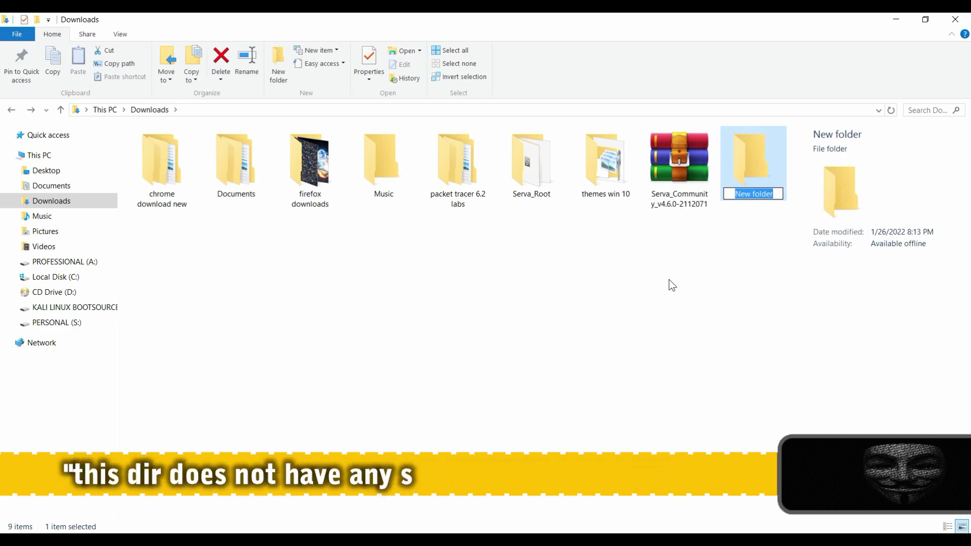
key("BackSpace")
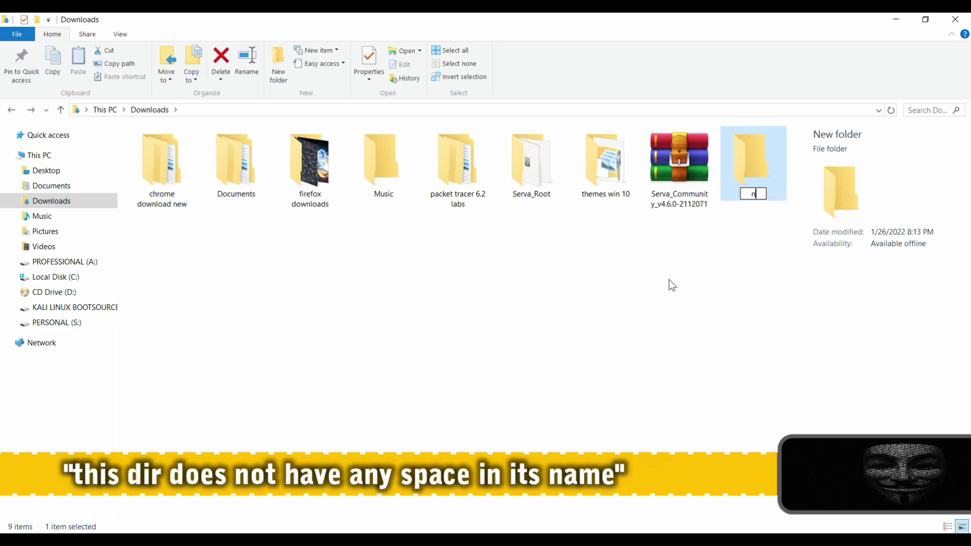
type("netw")
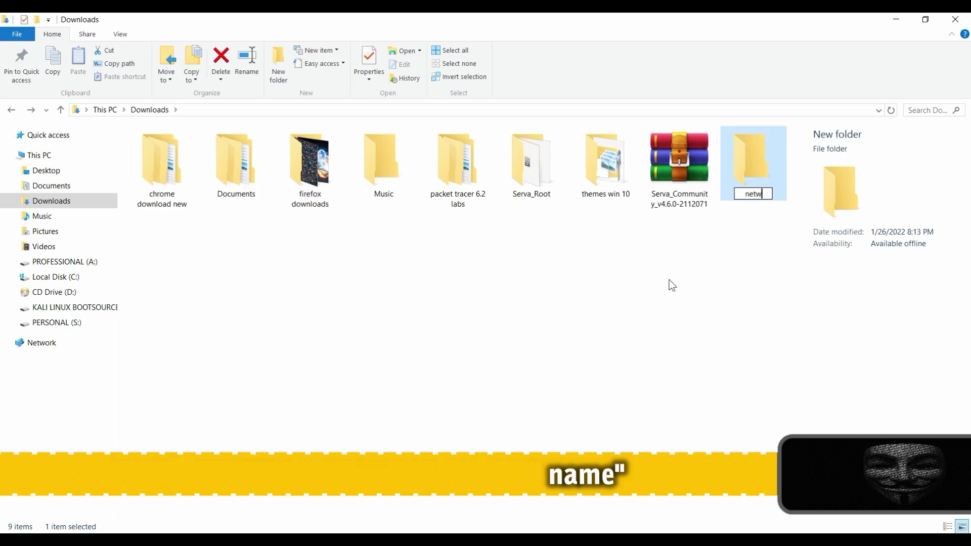
type("ork")
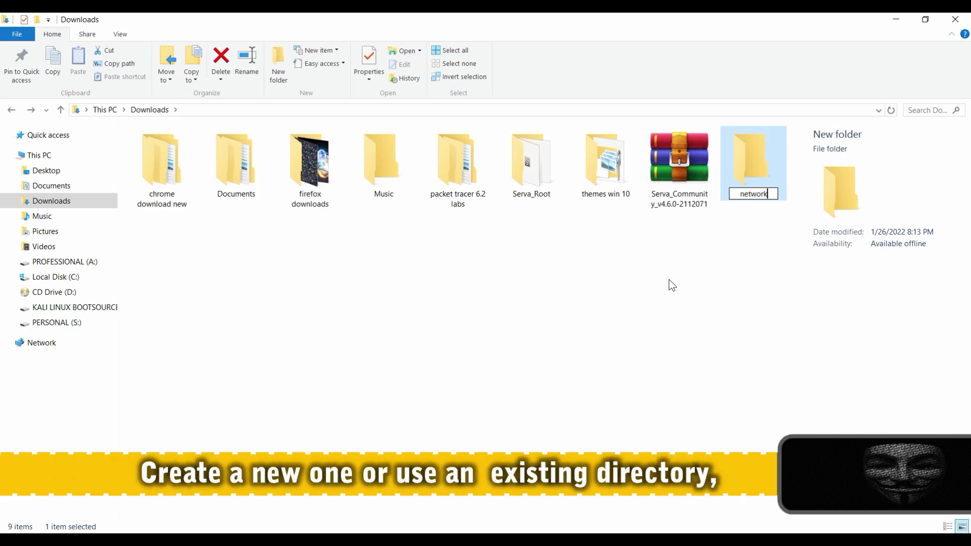
type("_")
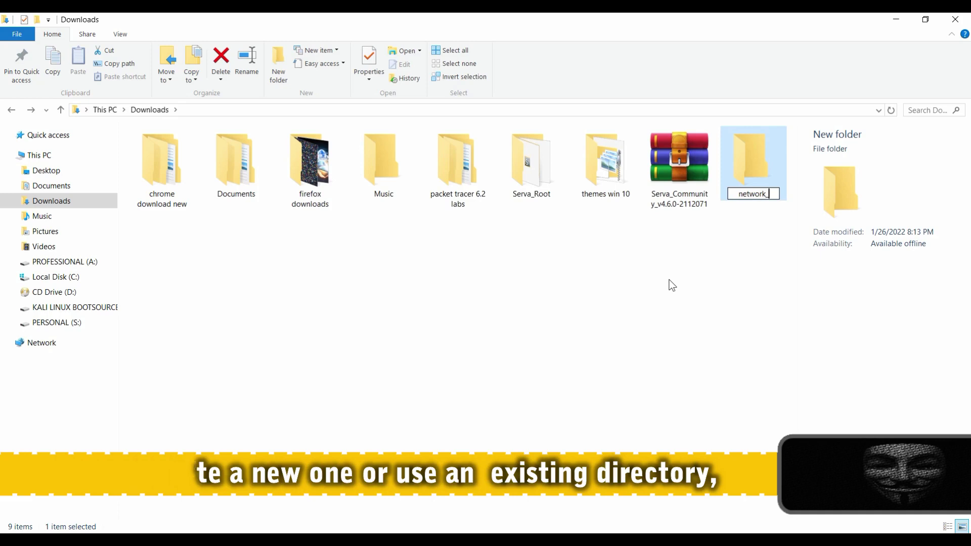
type("lnstall")
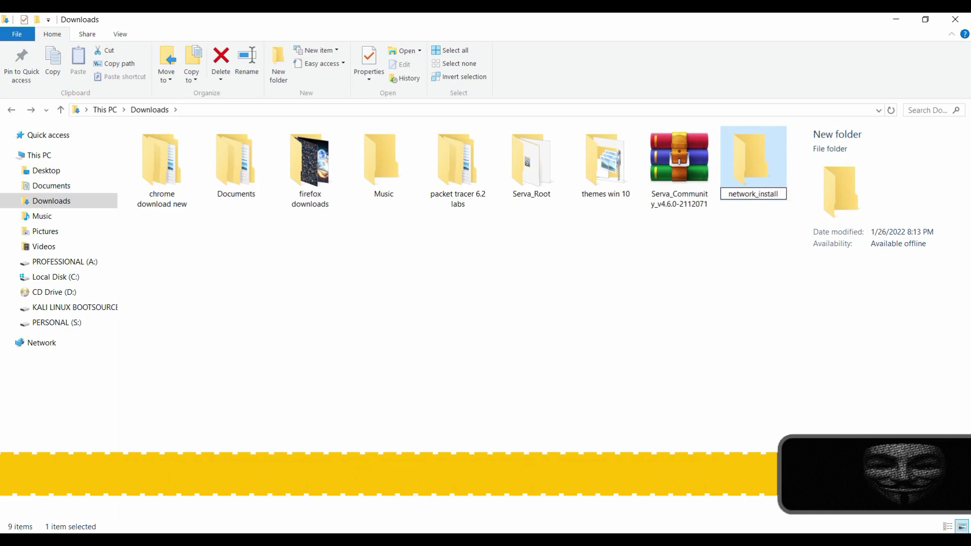
type("_pxe")
key("Return")
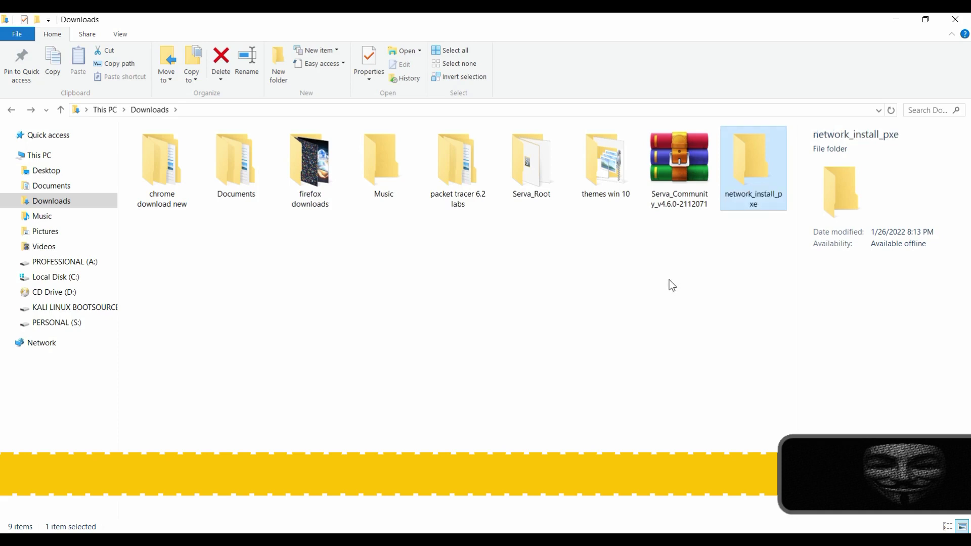
key("Return")
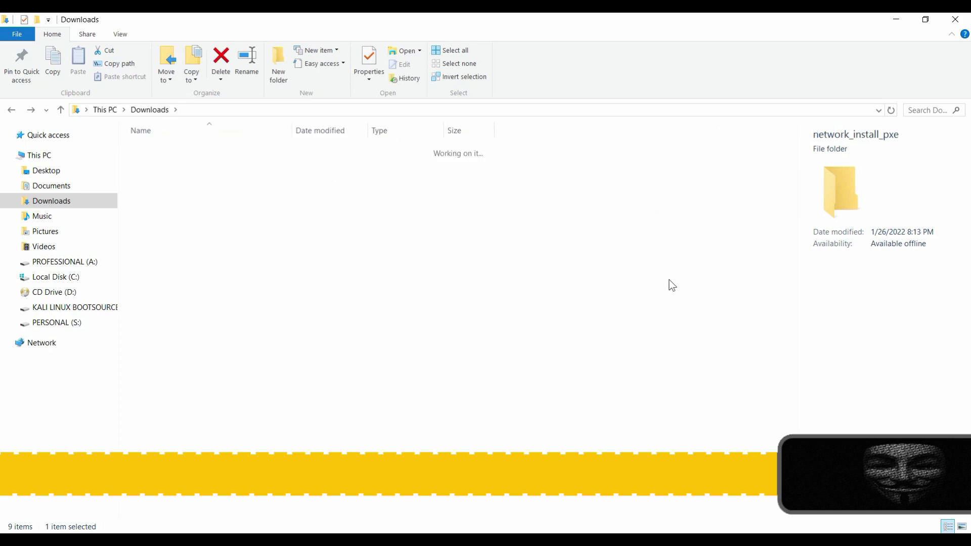
key("BackSpace")
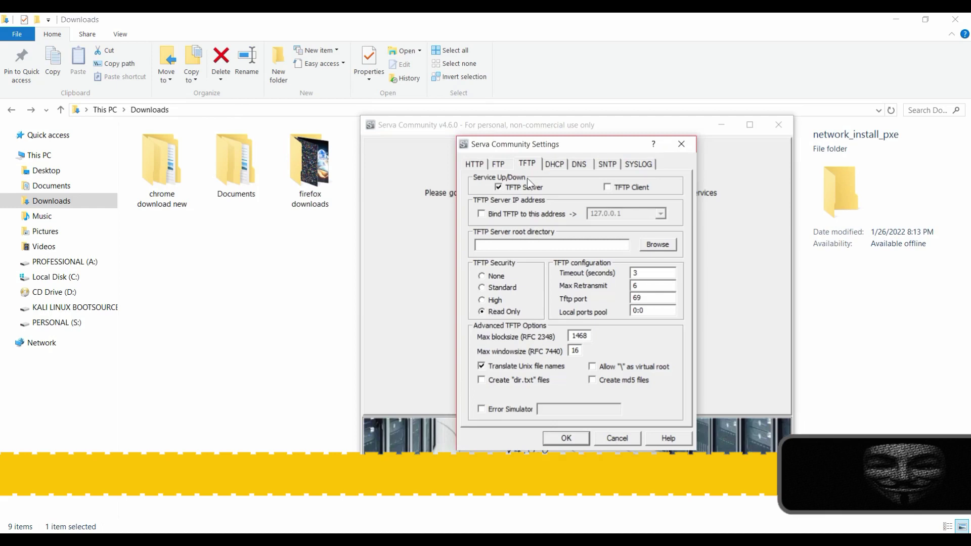
Switch back to the Serva Community settings and set the TFTP server root directory to the network_install_pxe folder in Downloads
left_click(649, 248)
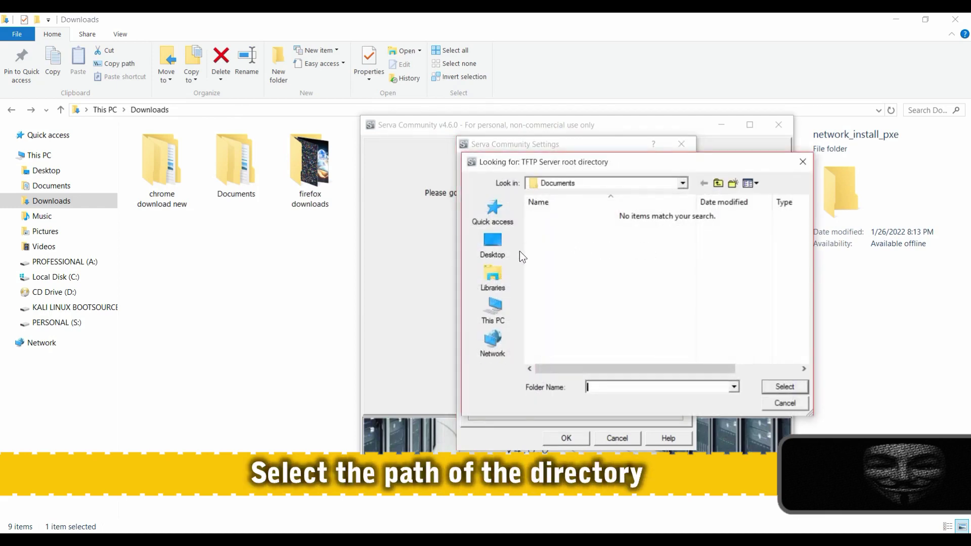
left_click(494, 305)
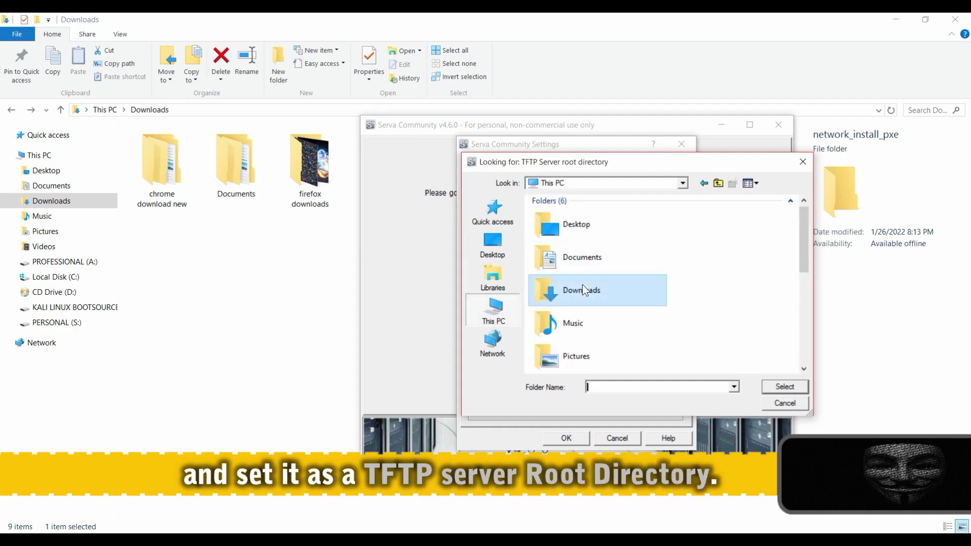
double_click(582, 286)
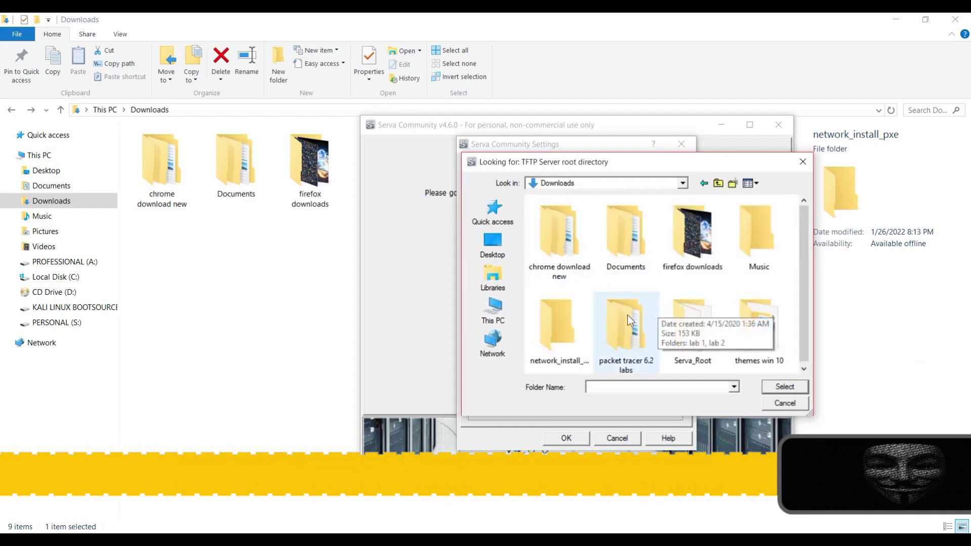
left_click(550, 318)
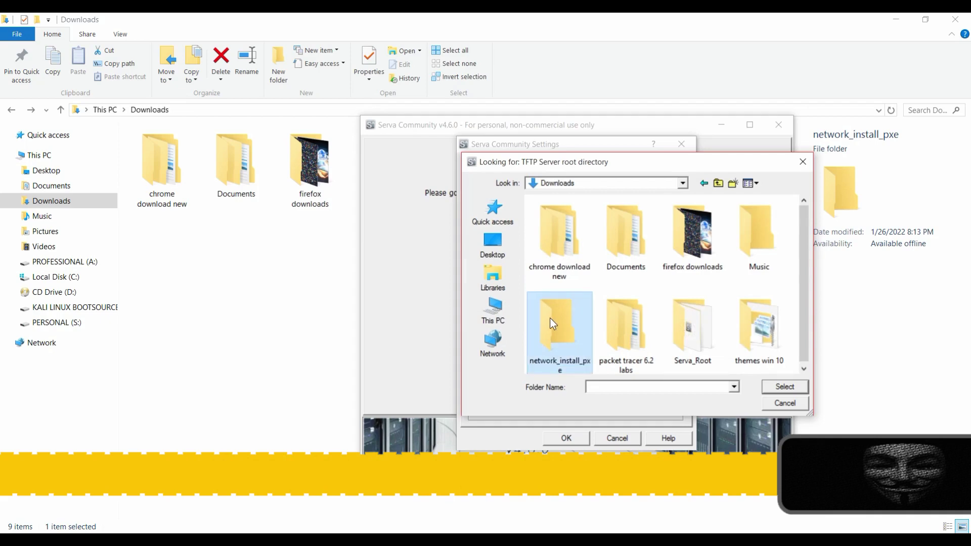
double_click(550, 317)
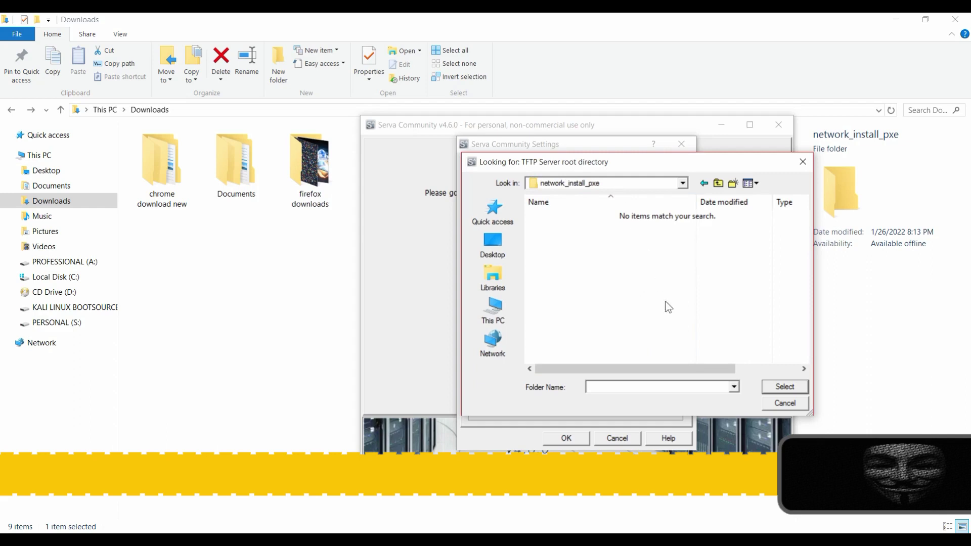
left_click(794, 390)
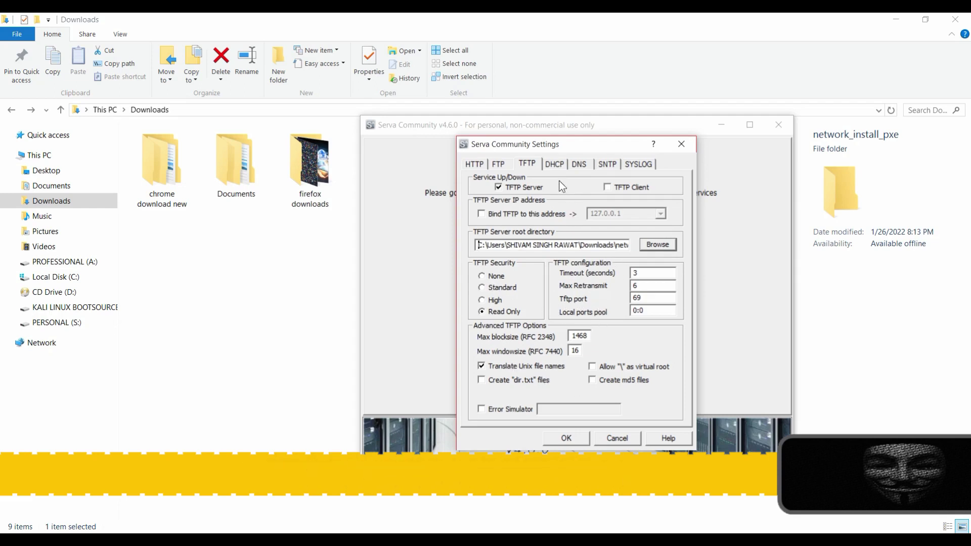
Enable the BINL add-on for the DHCP service, then save the settings and close Serva Community
left_click(556, 163)
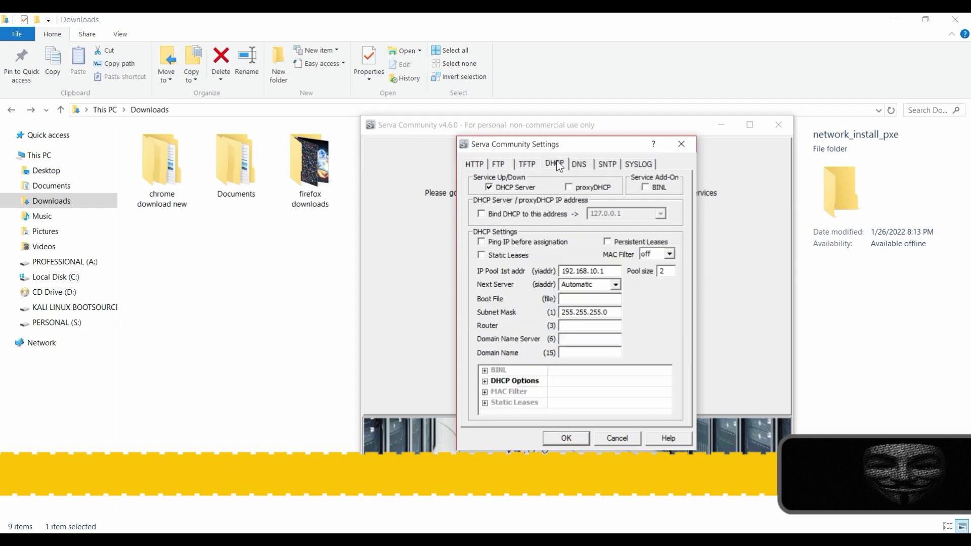
left_click(647, 189)
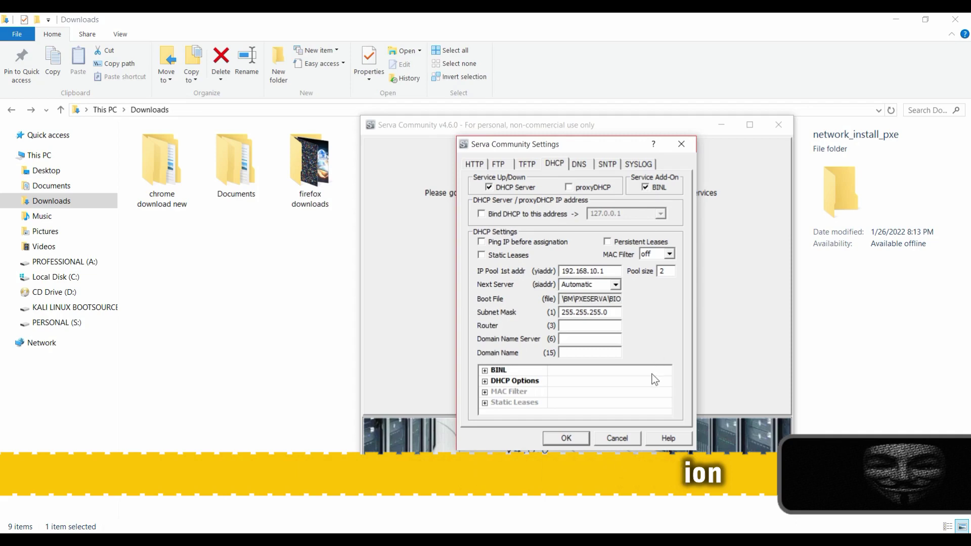
left_click(564, 440)
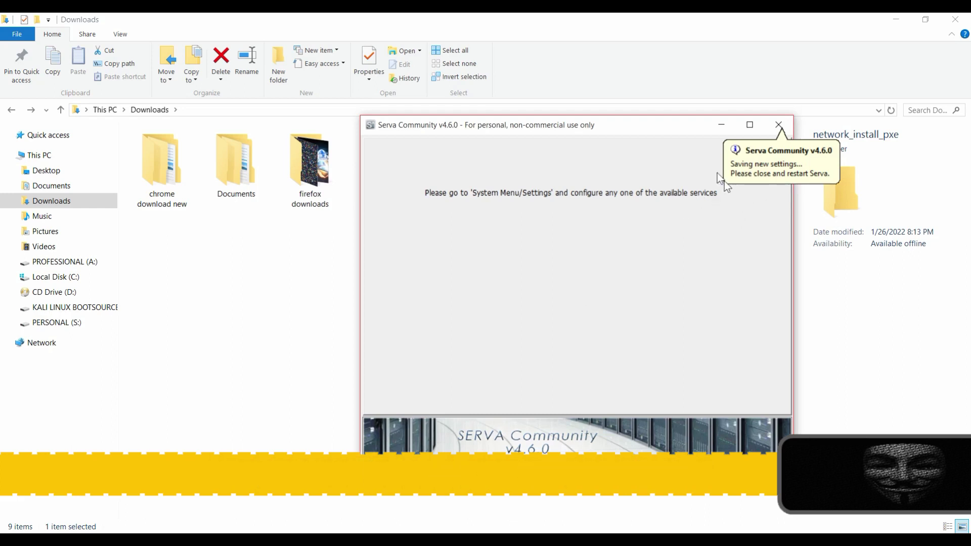
left_click(778, 126)
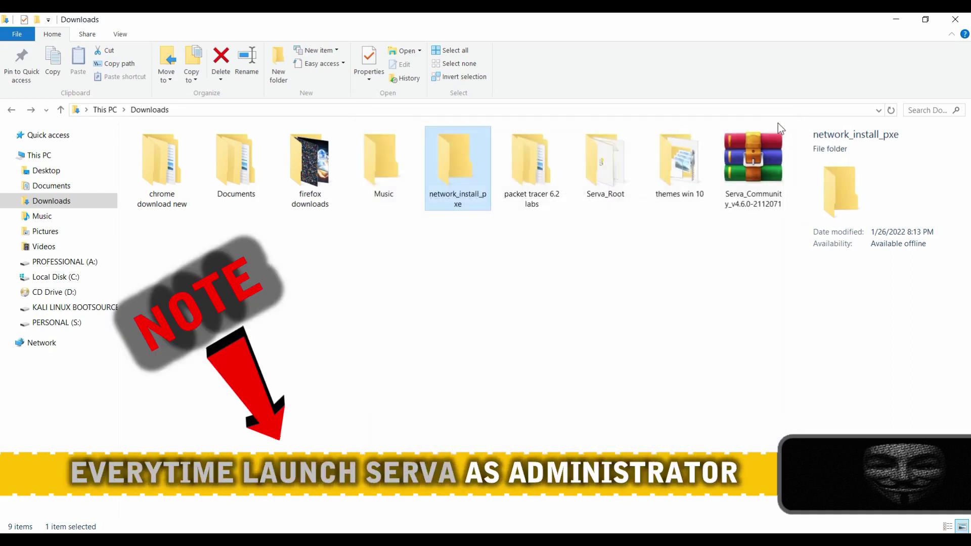
Refresh the Downloads folder and check the contents of the network_install_pxe folder
left_click(610, 253)
right_click(611, 252)
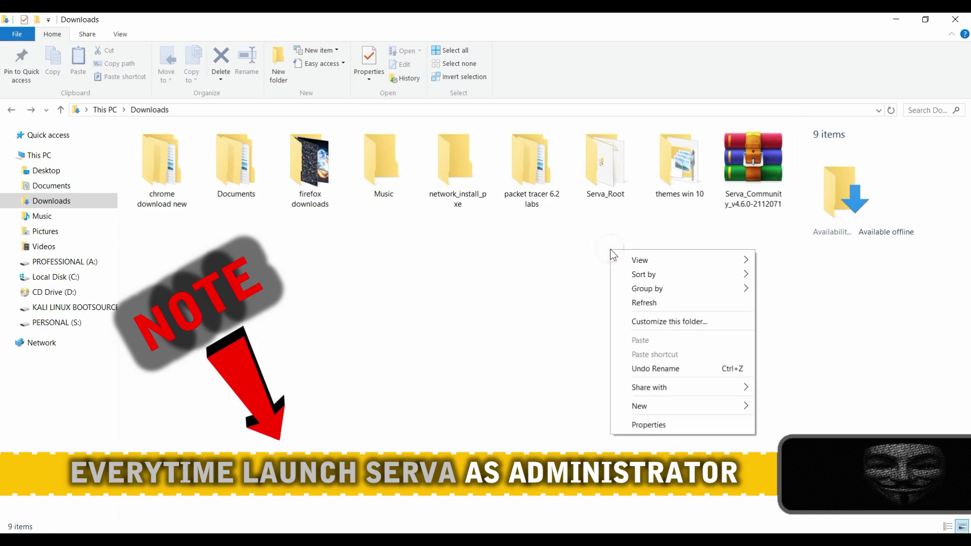
left_click(639, 302)
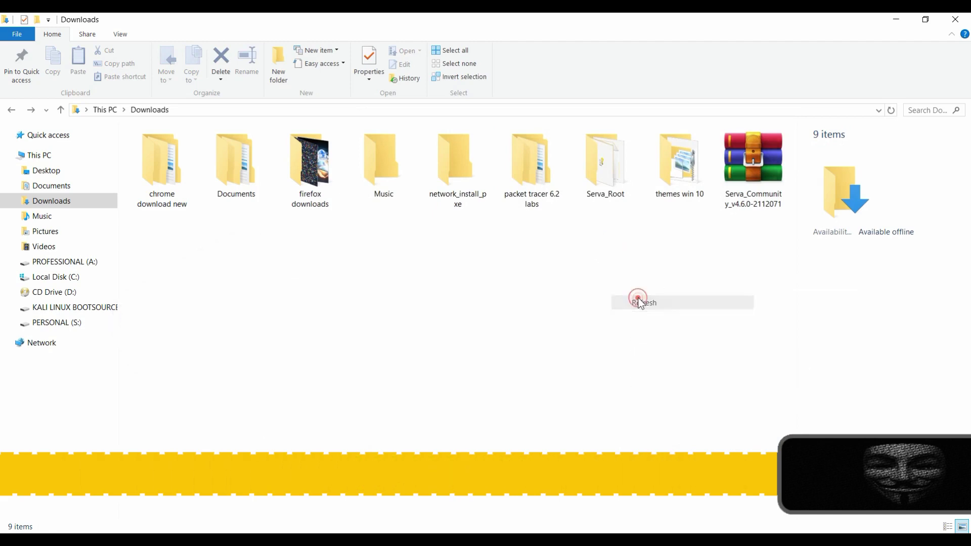
double_click(460, 185)
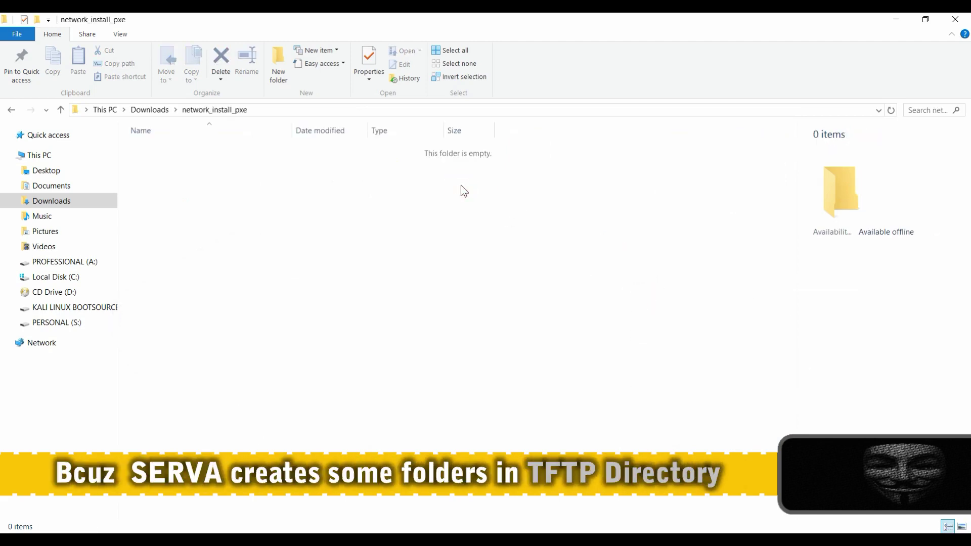
key("alt+Left")
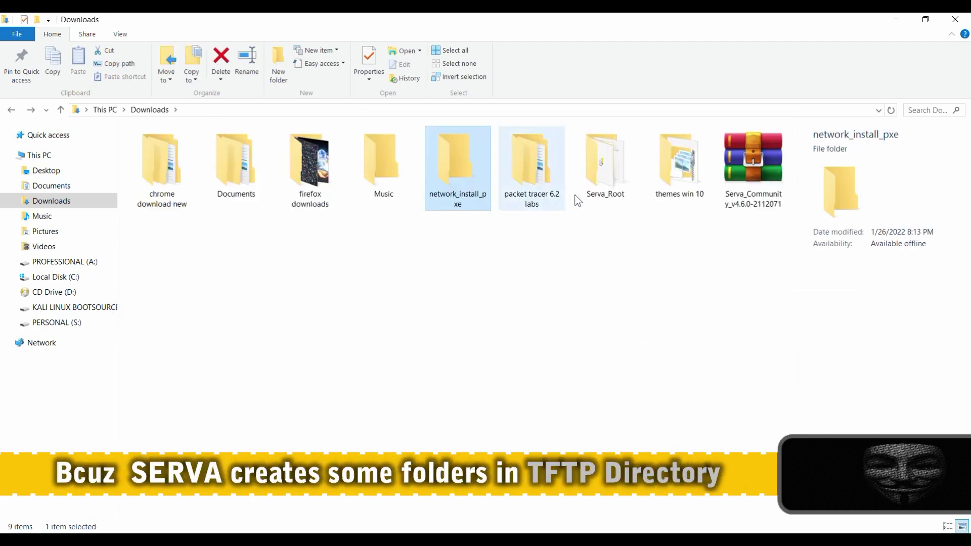
Run Serva64 from the Serva_Root folder as administrator and continue as a Community user
double_click(622, 187)
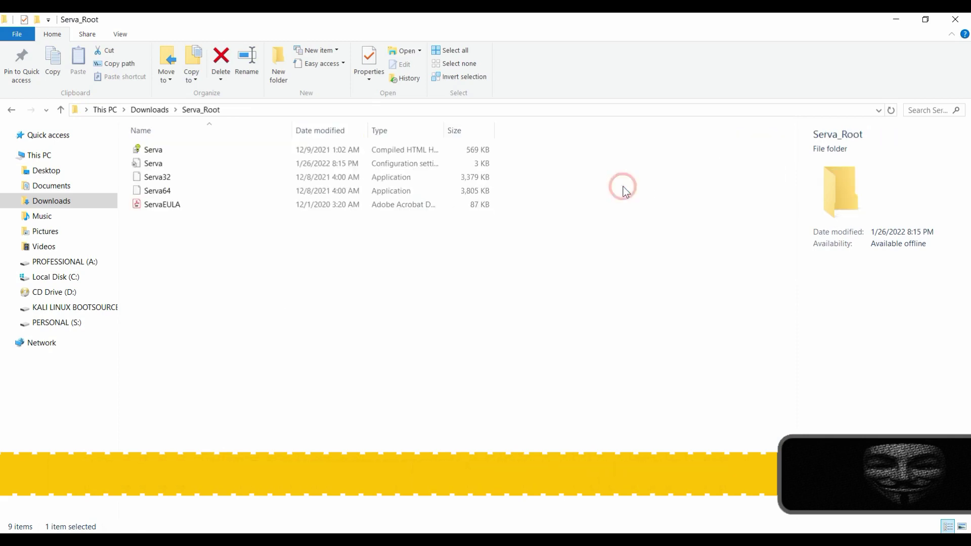
left_click(188, 184)
right_click(188, 185)
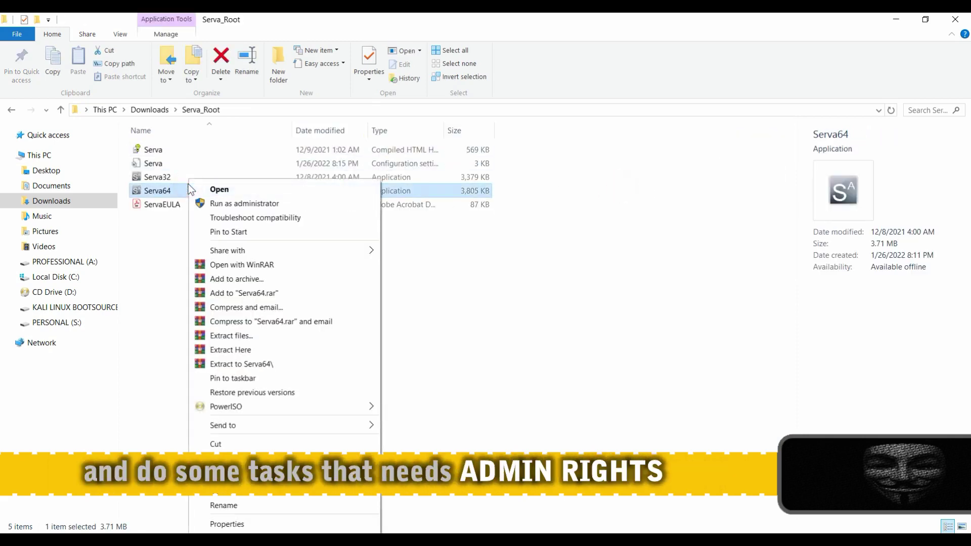
left_click(217, 199)
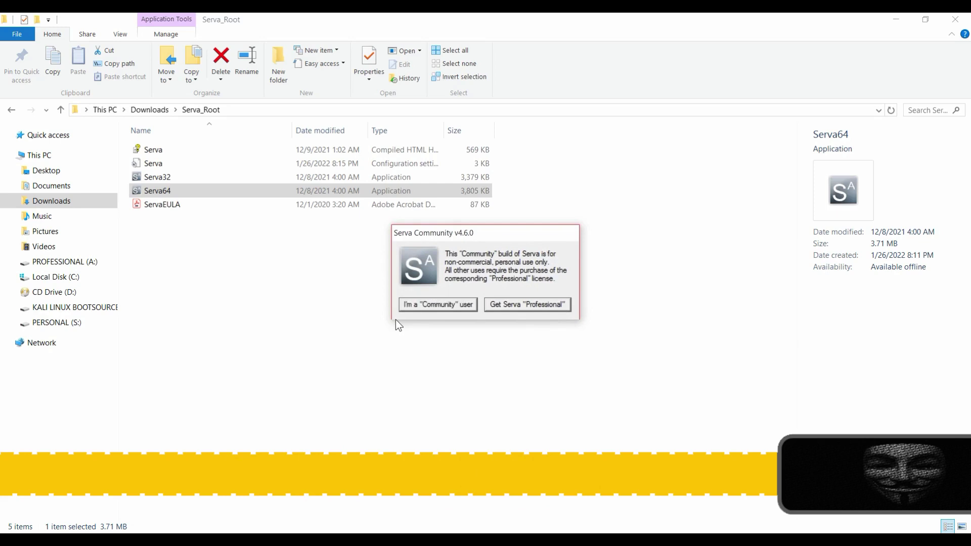
left_click(415, 302)
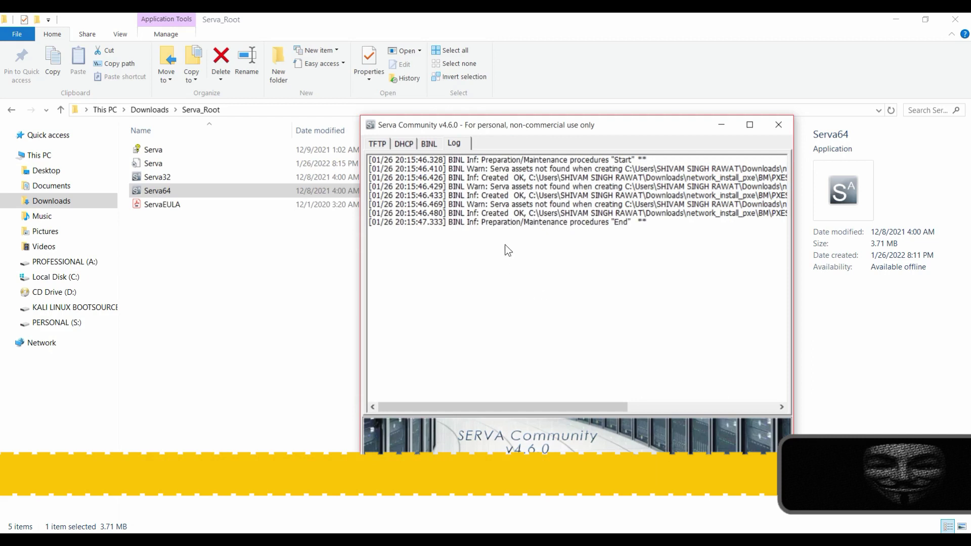
Highlight the entries in the Serva log, then open the network_install_pxe folder in Downloads
left_click_drag(489, 162, 574, 242)
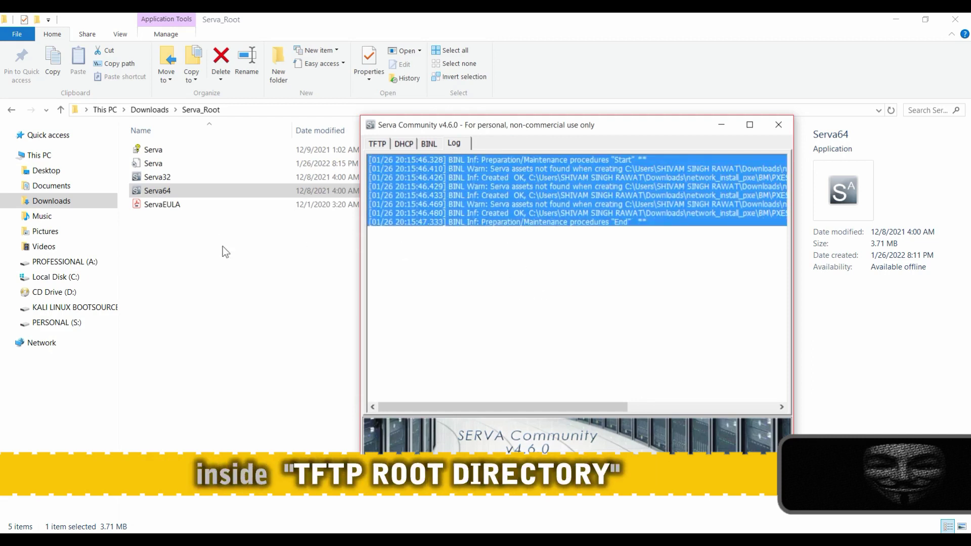
left_click(253, 294)
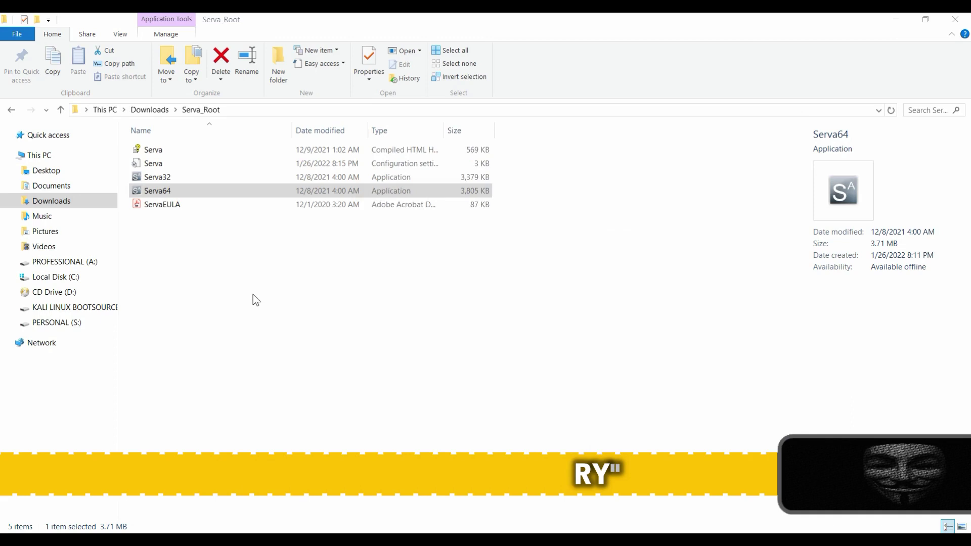
left_click(11, 109)
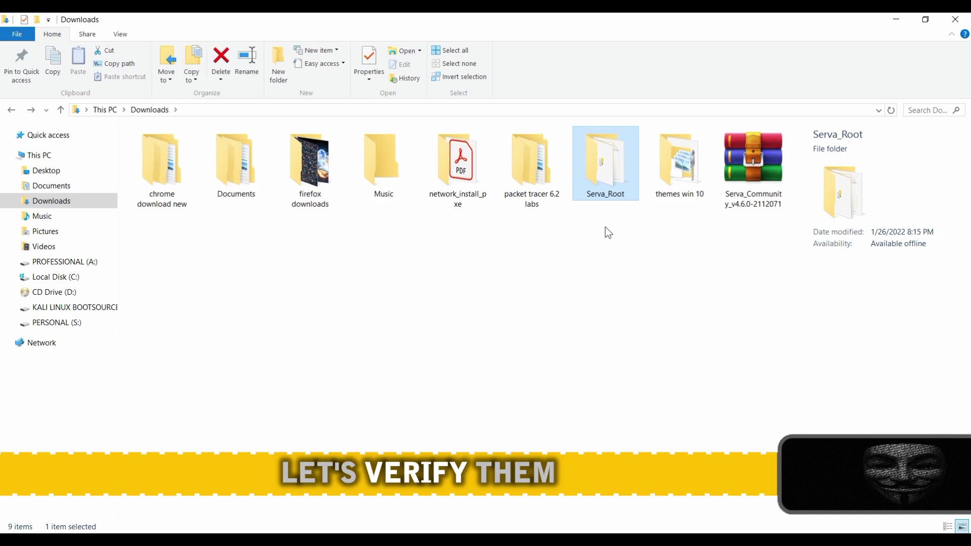
left_click(458, 171)
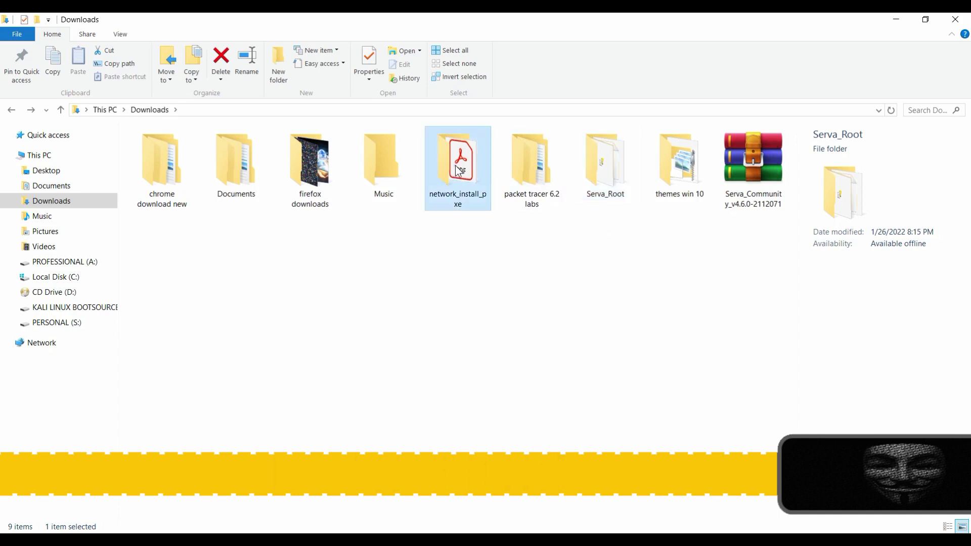
double_click(458, 171)
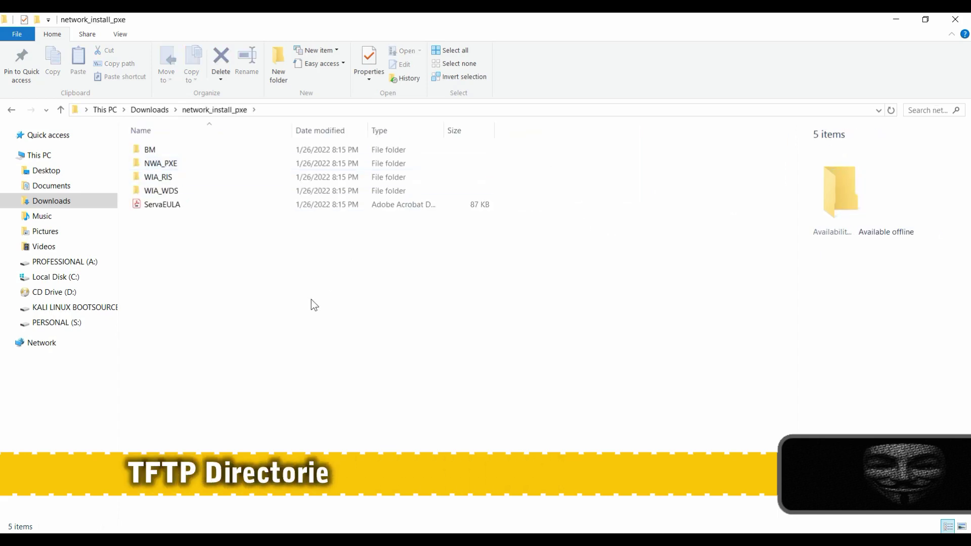
Examine the items inside network_install_pxe, including the WIA_RIS and WIA_WDS folders
left_click_drag(634, 145, 478, 255)
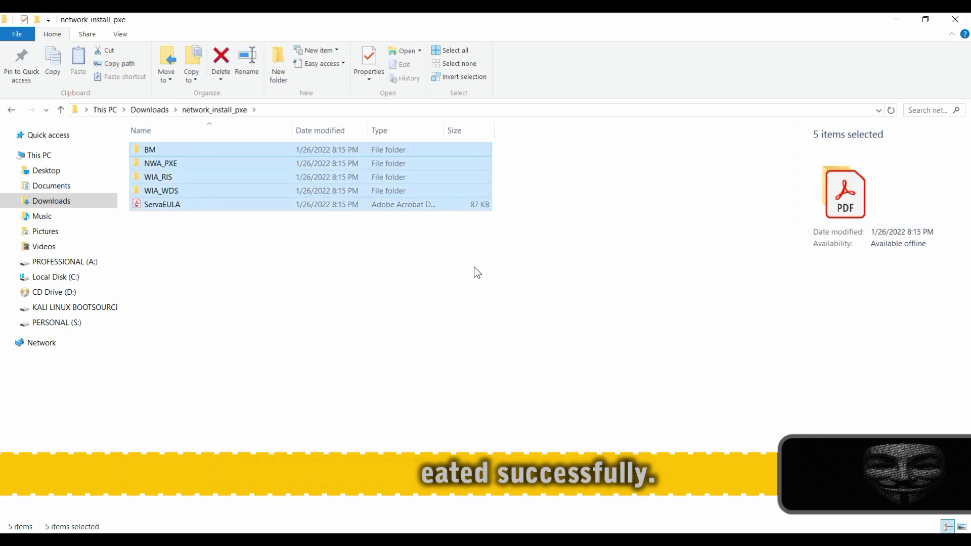
left_click(474, 266)
left_click(267, 173)
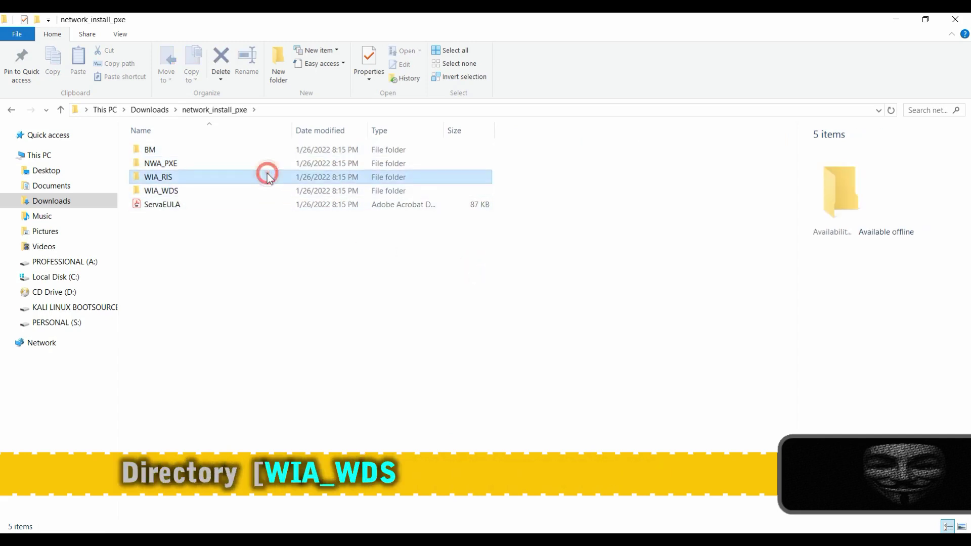
mouse_move(267, 175)
left_mouse_down()
mouse_move(266, 189)
mouse_move(266, 173)
left_mouse_up()
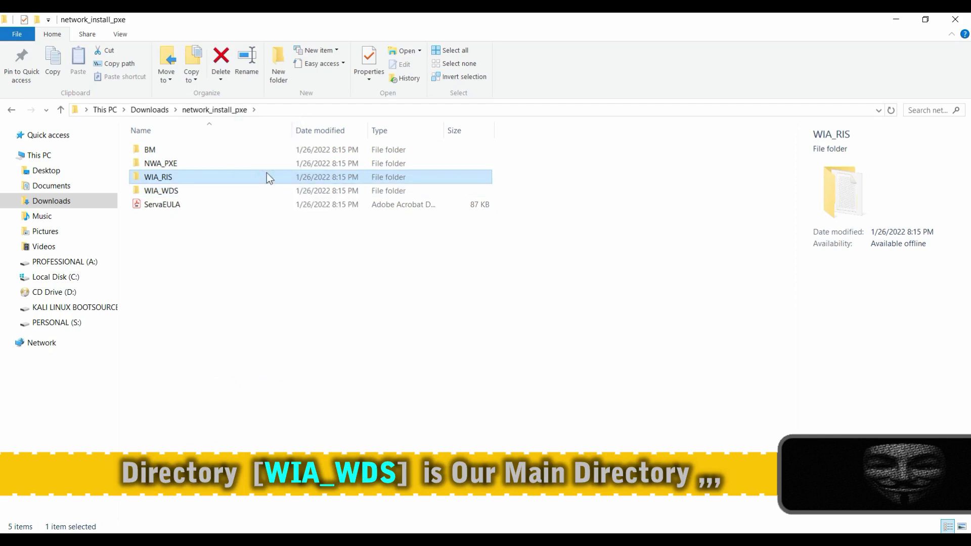
left_click(262, 187)
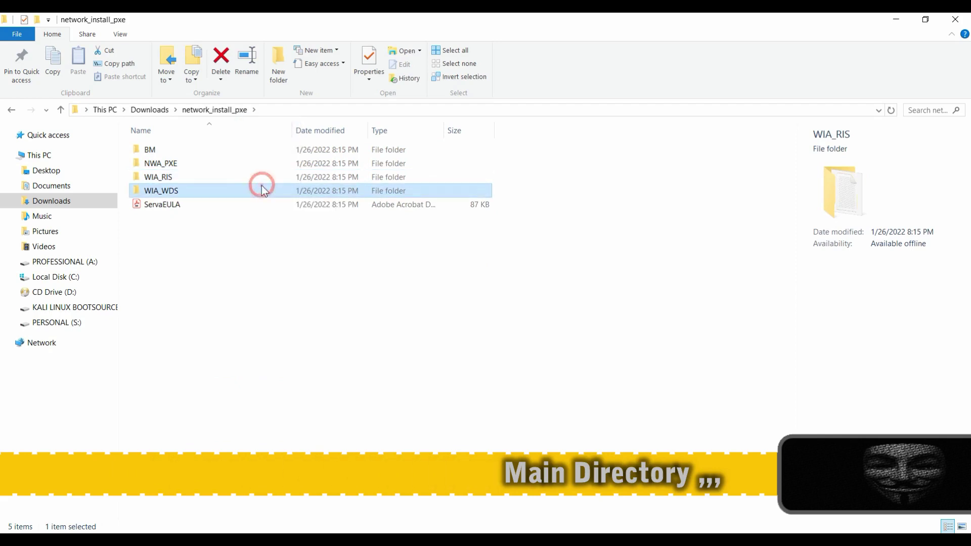
left_click(249, 249)
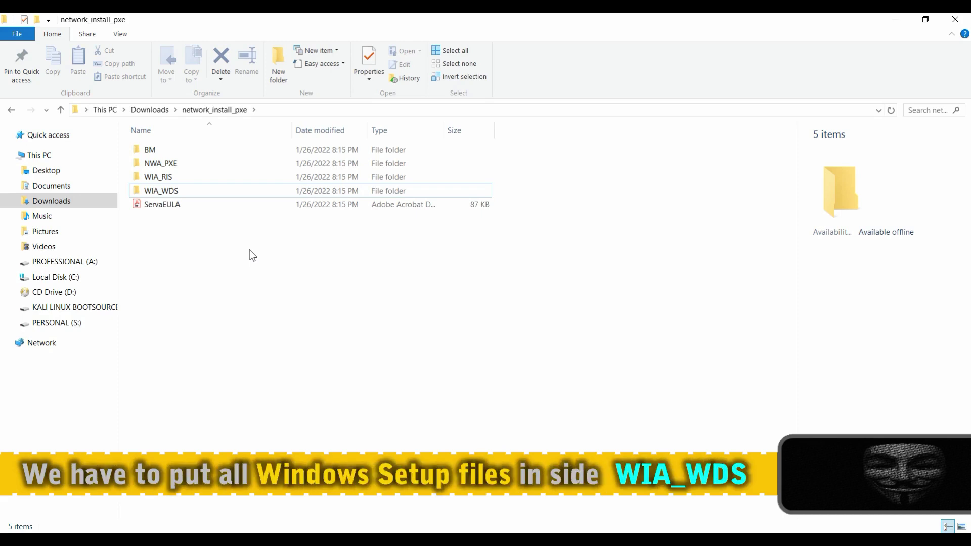
Refresh the Downloads folder, then open the WIA_WDS folder inside network_install_pxe
left_click(11, 110)
right_click(567, 304)
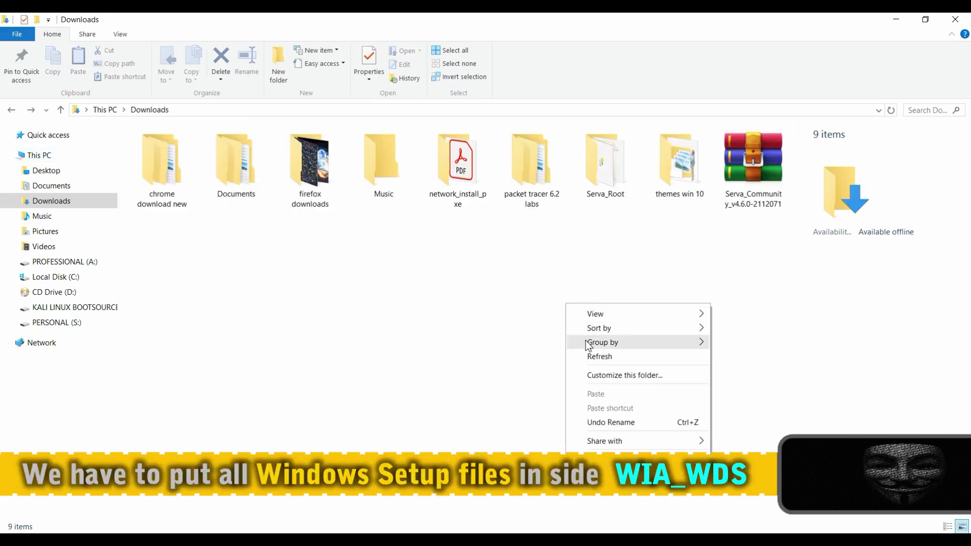
left_click(597, 357)
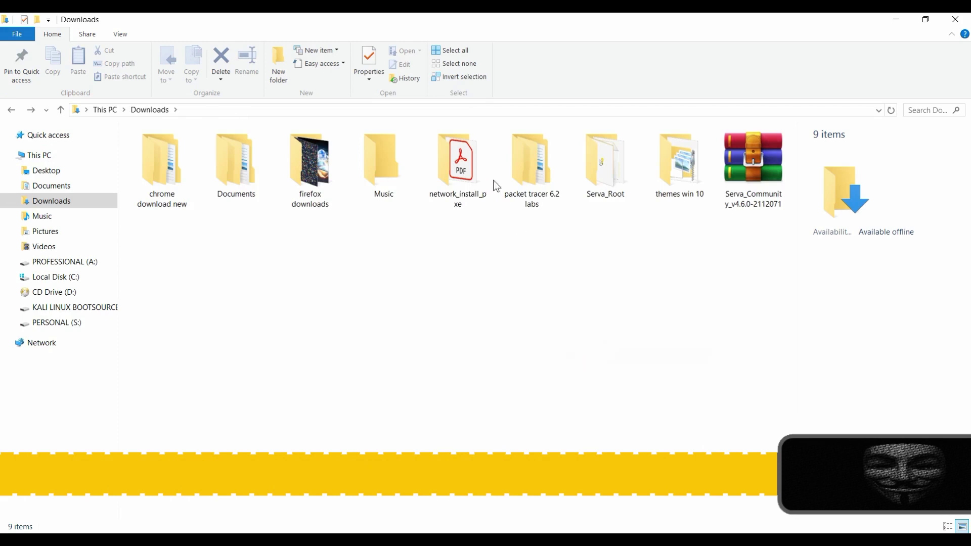
double_click(471, 141)
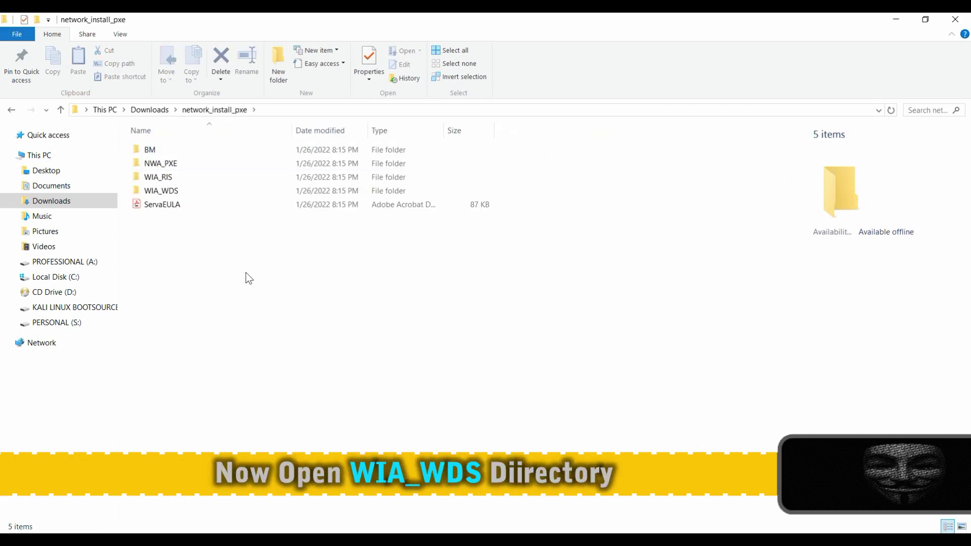
left_click(198, 190)
left_click(198, 187)
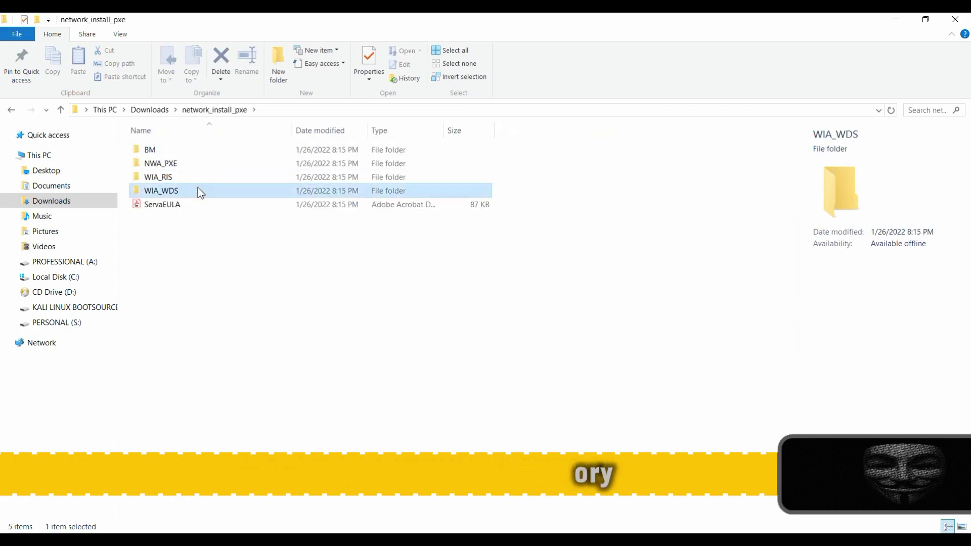
left_click(198, 187)
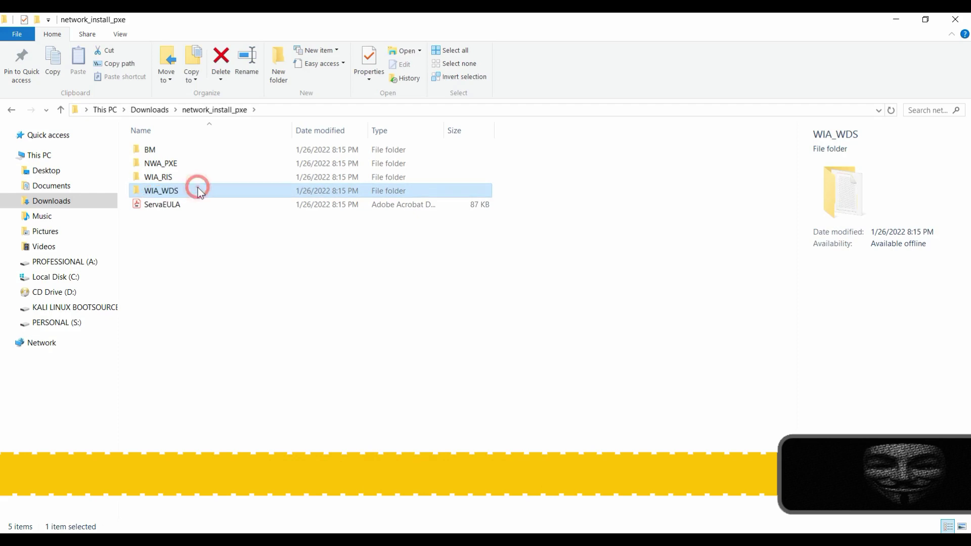
left_click(215, 238)
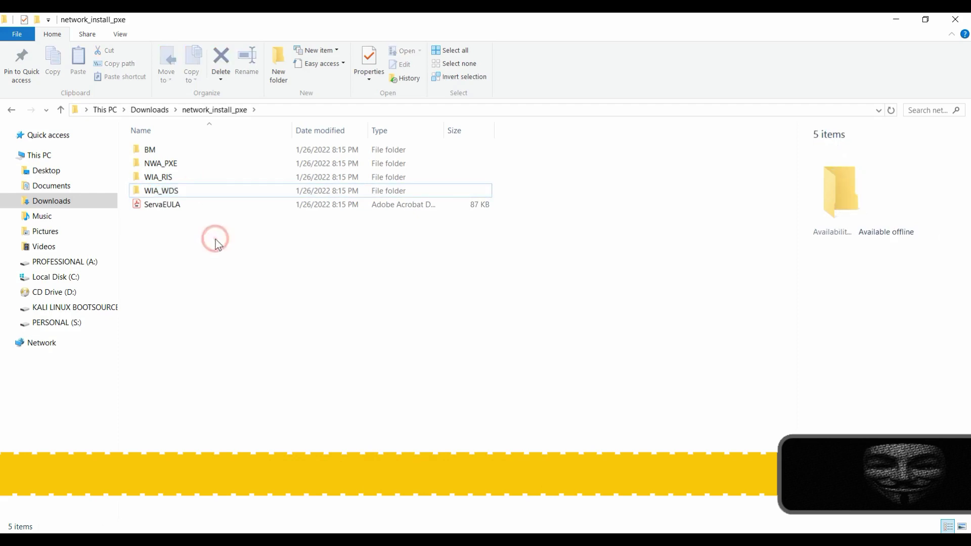
double_click(214, 193)
Create a folder named win8.1 inside WIA_WDS
right_click(223, 202)
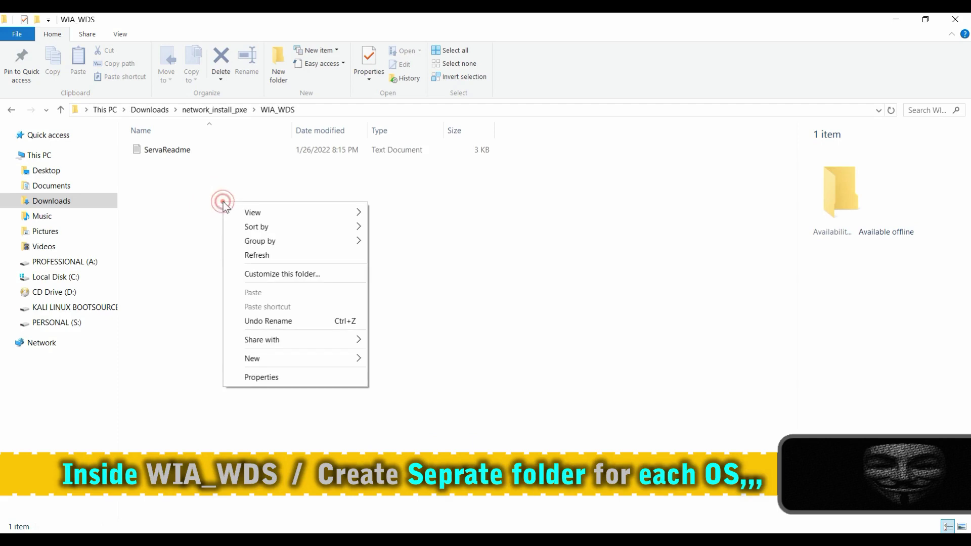
left_click(265, 355)
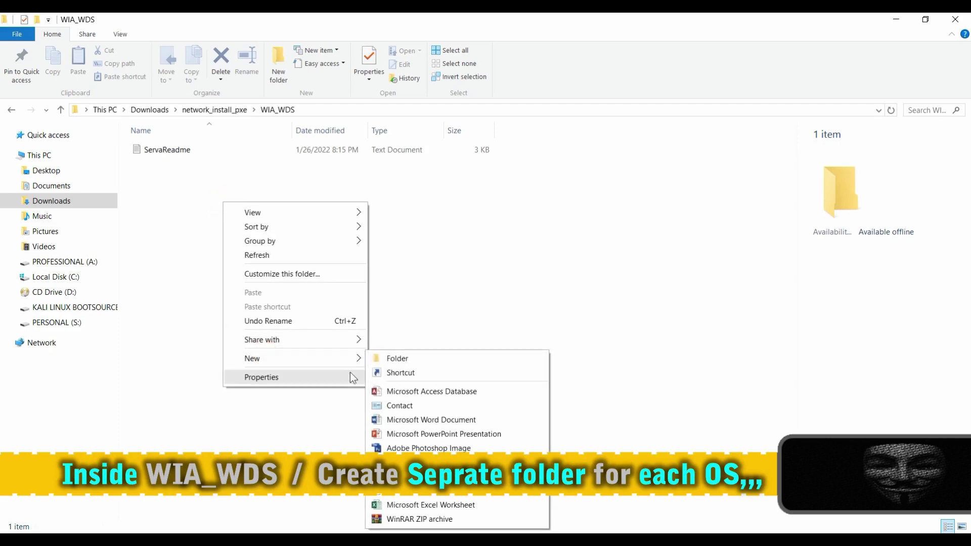
left_click(396, 359)
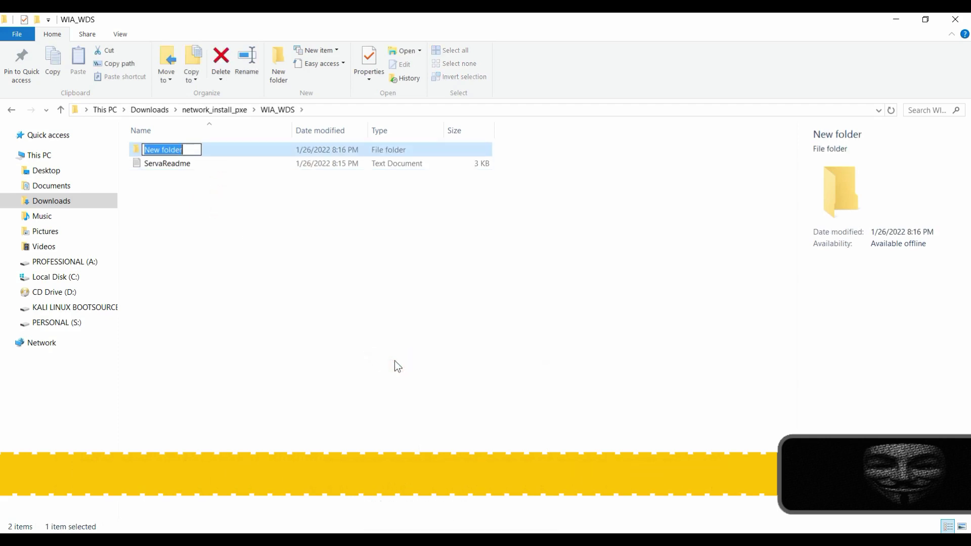
type("w")
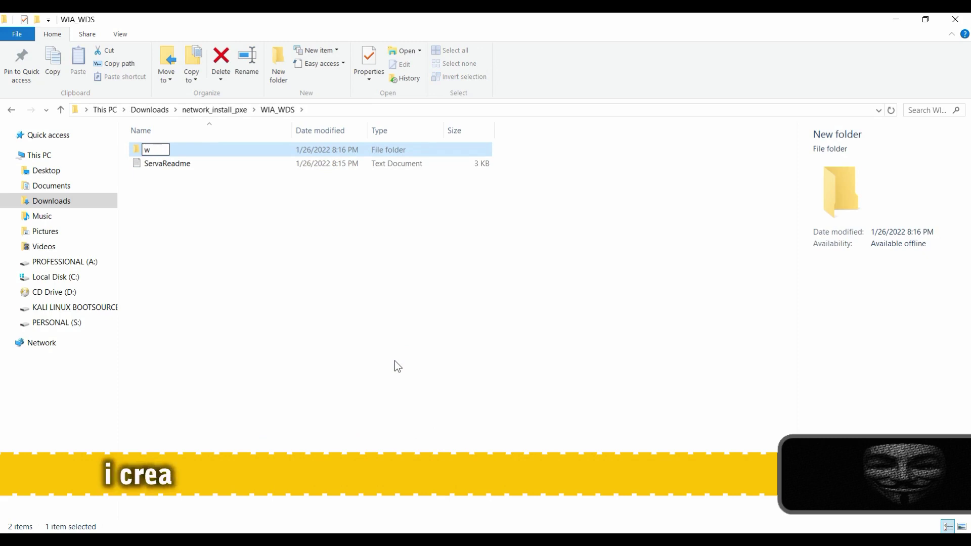
type("in8.1")
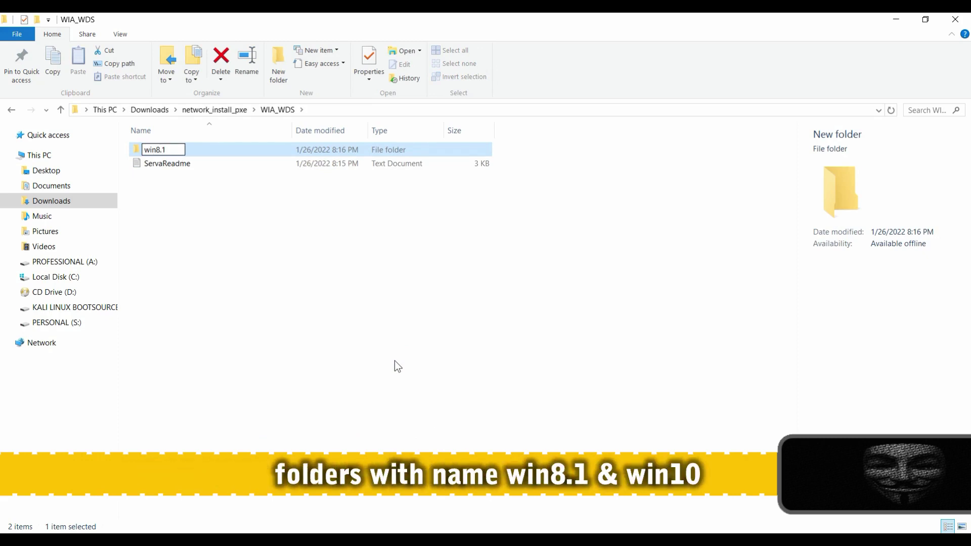
key("Return")
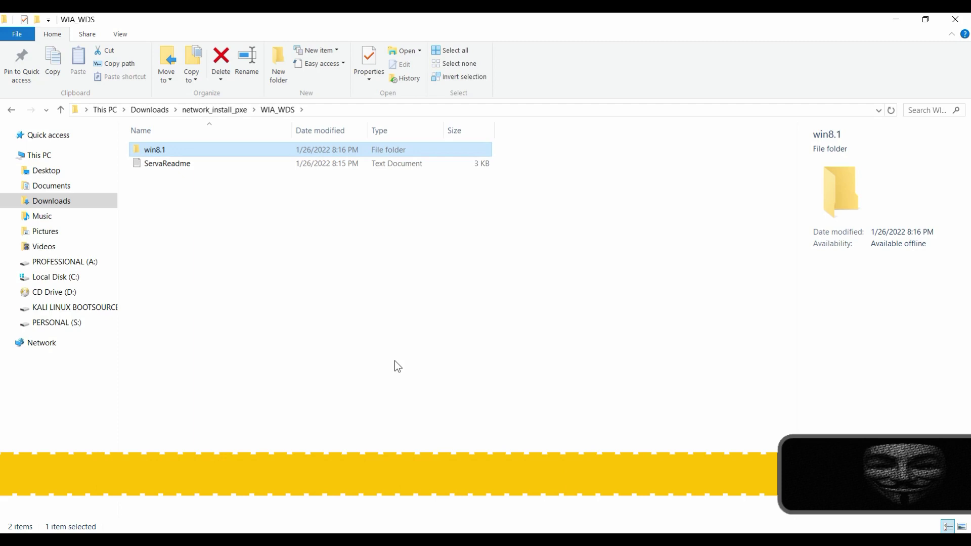
Create a second folder named win10 inside WIA_WDS
key("ctrl+shift+n")
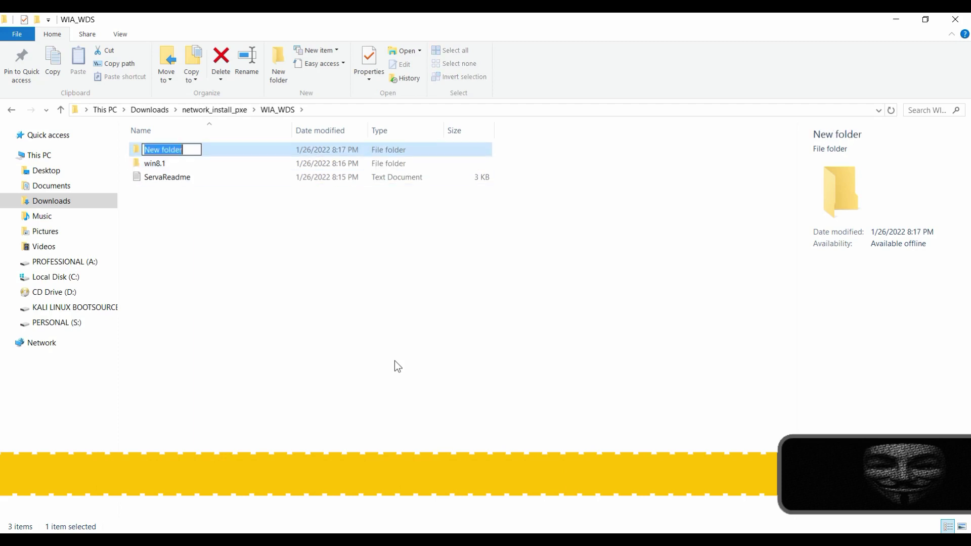
type("wi")
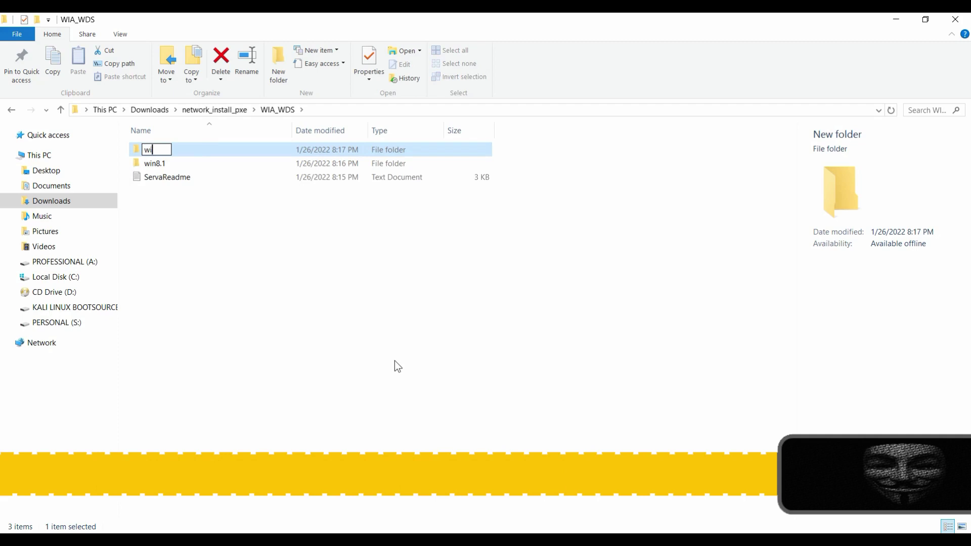
type("n10")
key("Return")
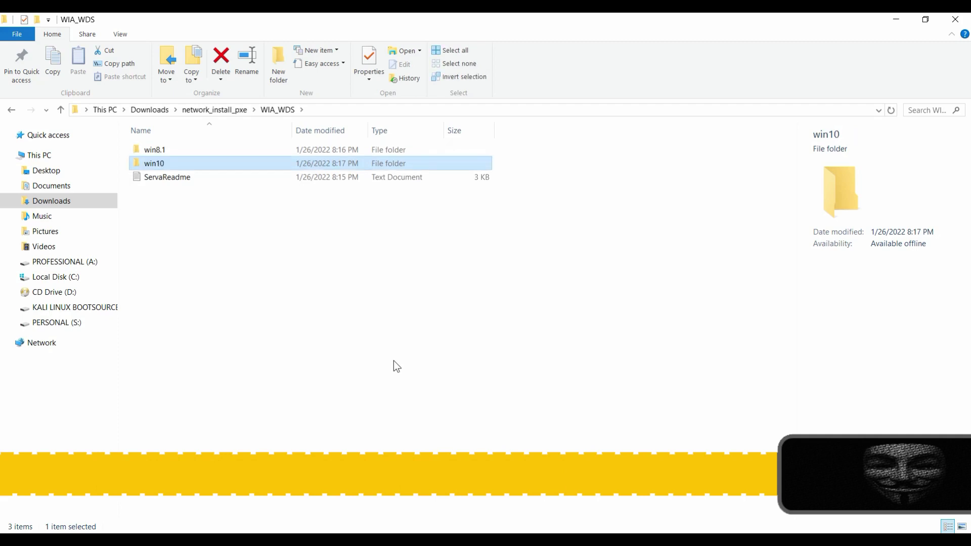
left_click(354, 358)
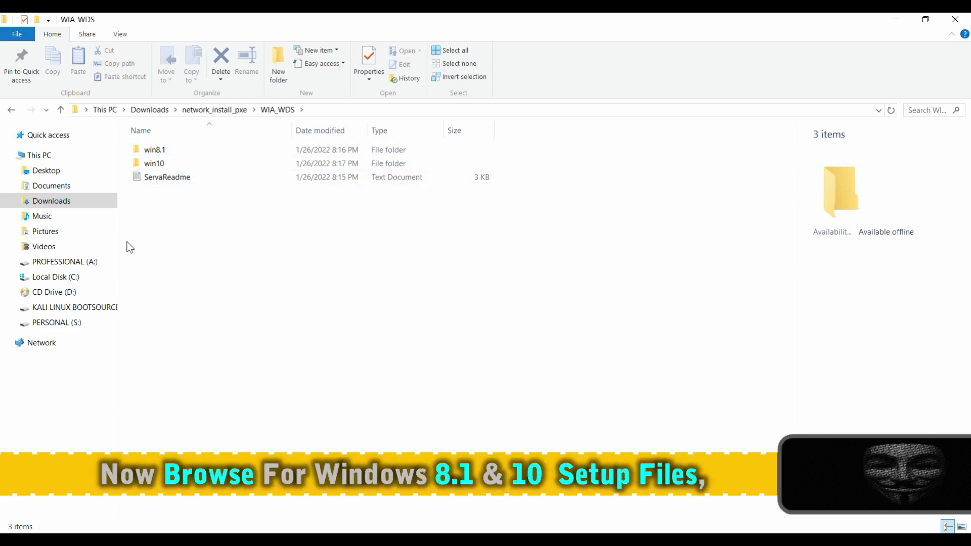
Copy all Windows setup files from the windows 8.1 pro folder under iso_images\Windows OS iso on drive PROFESSIONAL (A:)
left_click(62, 264)
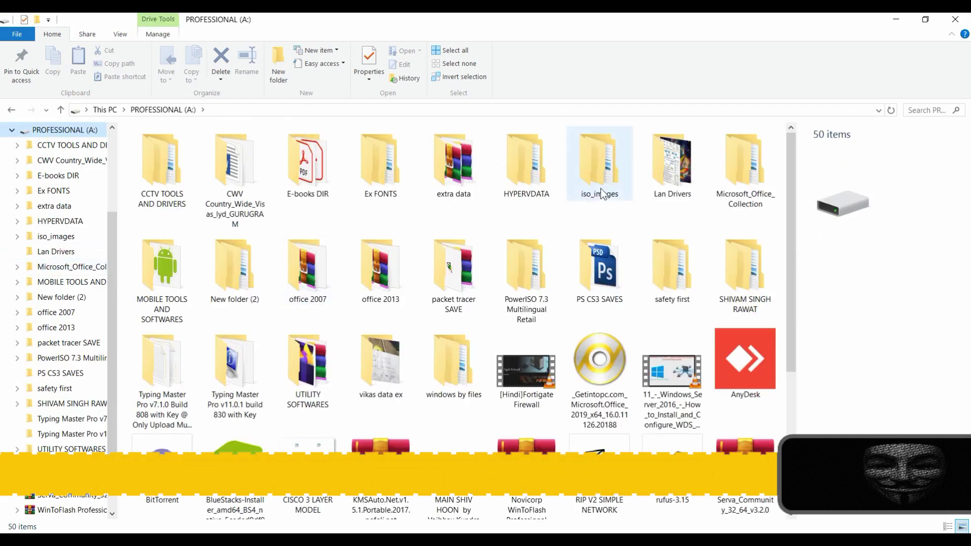
double_click(600, 188)
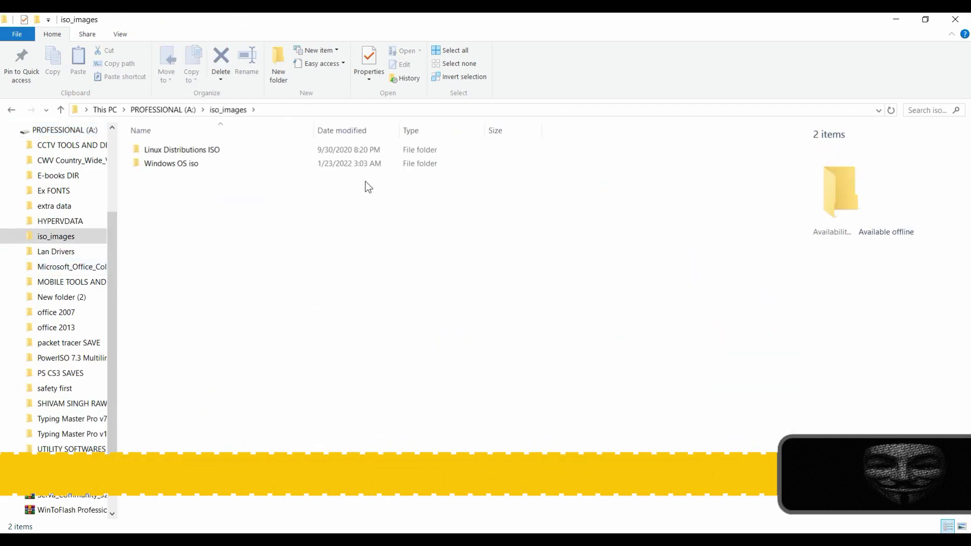
double_click(165, 163)
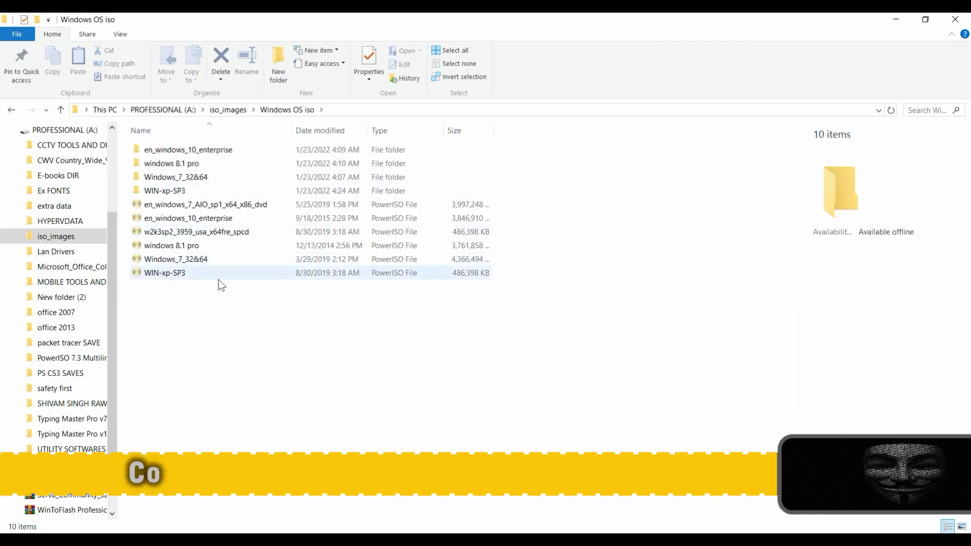
double_click(214, 167)
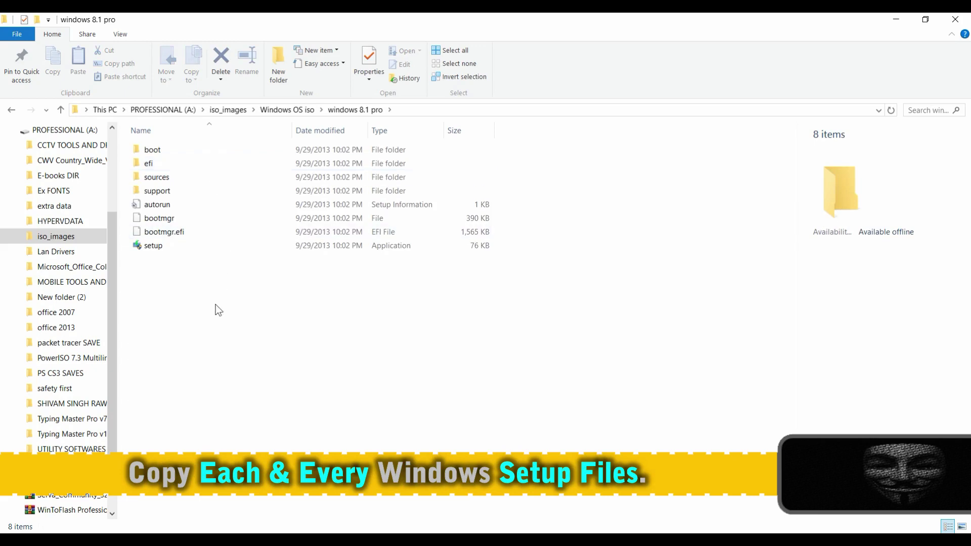
left_click_drag(215, 305, 234, 145)
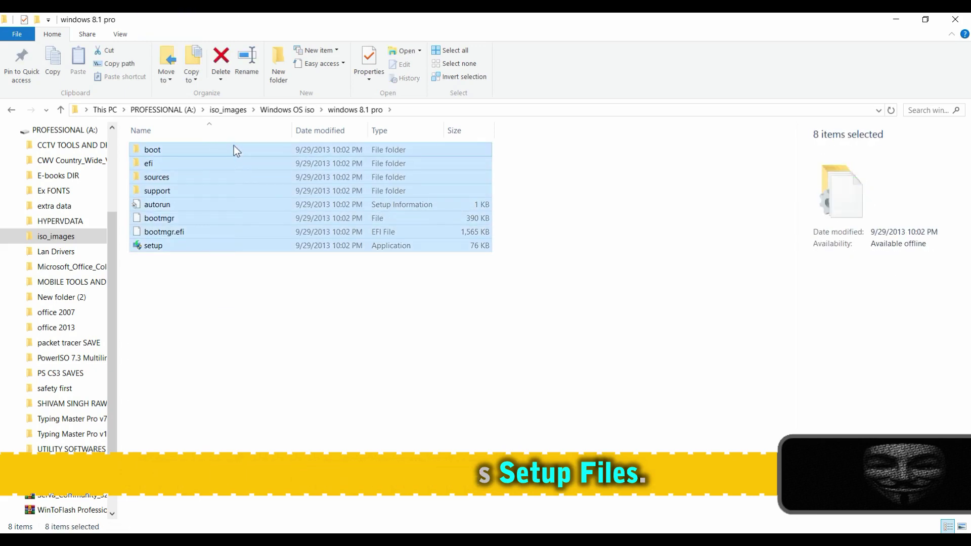
right_click(233, 145)
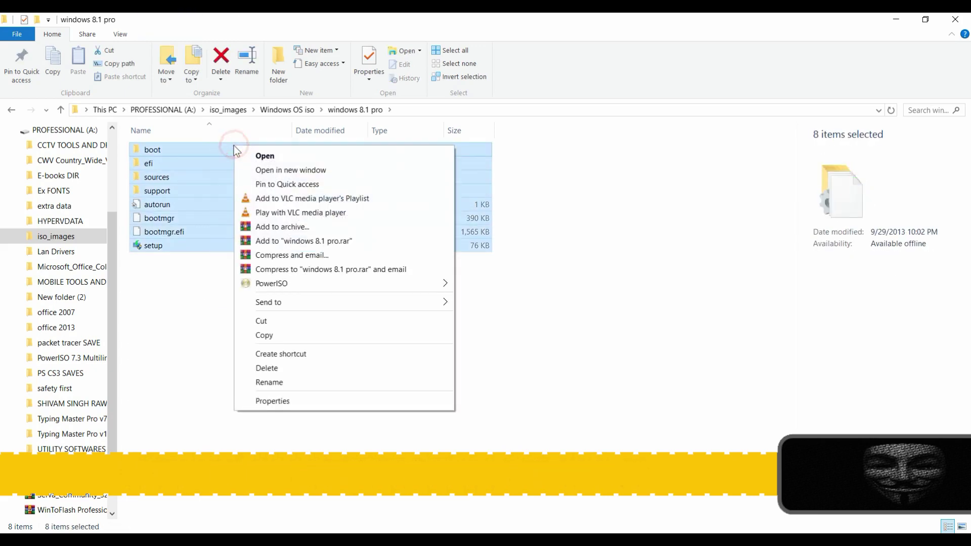
left_click(297, 338)
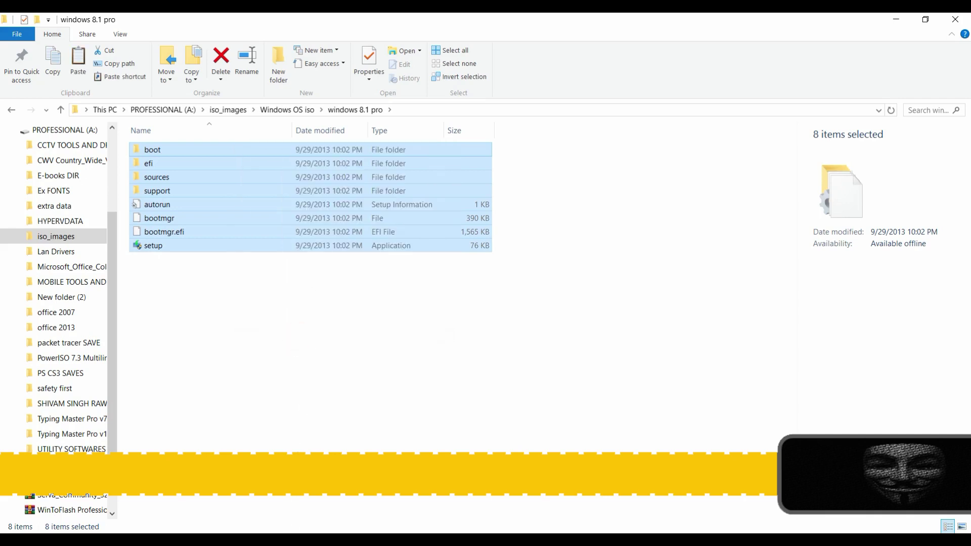
Paste the copied Windows 8.1 setup files into the win8.1 folder under Downloads\network_install_pxe\WIA_WDS
mouse_move(295, 537)
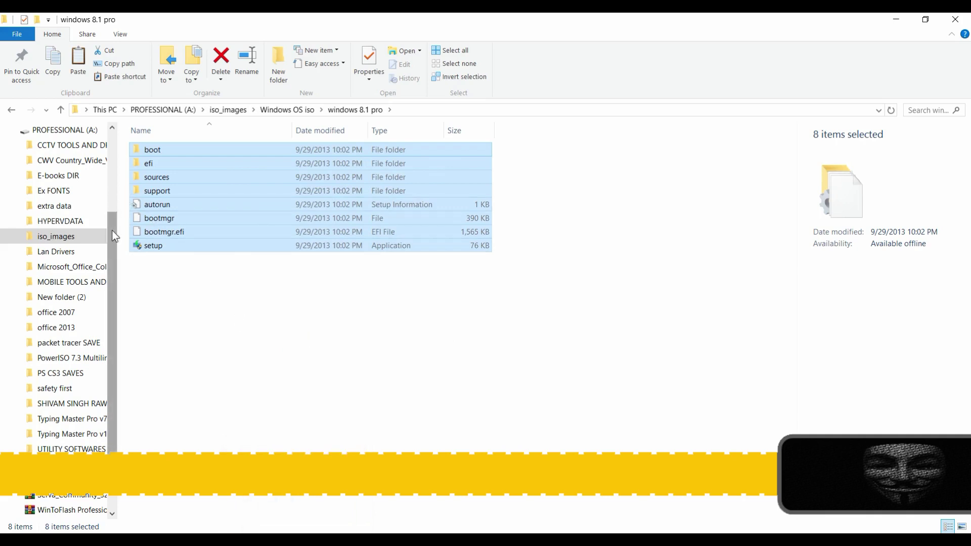
scroll(111, 230, "up", 3)
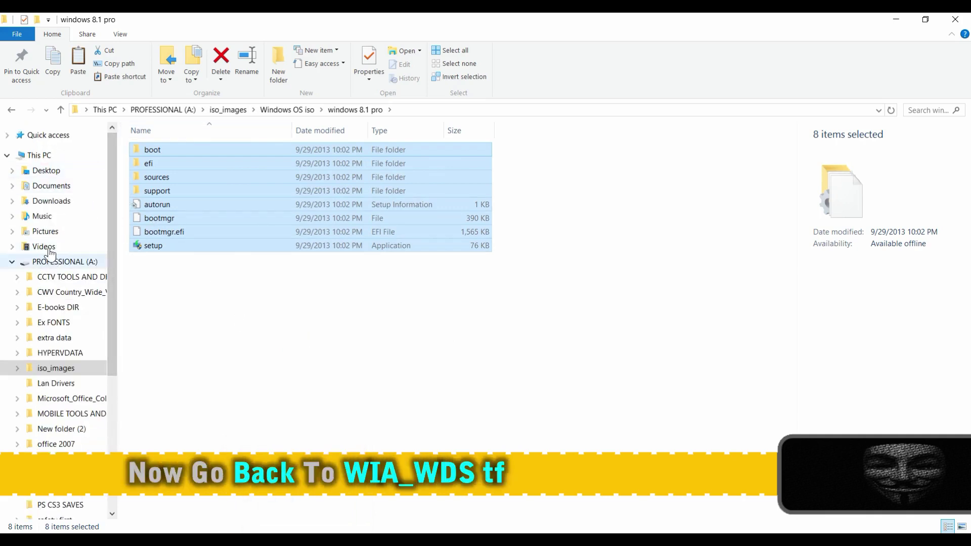
left_click(48, 202)
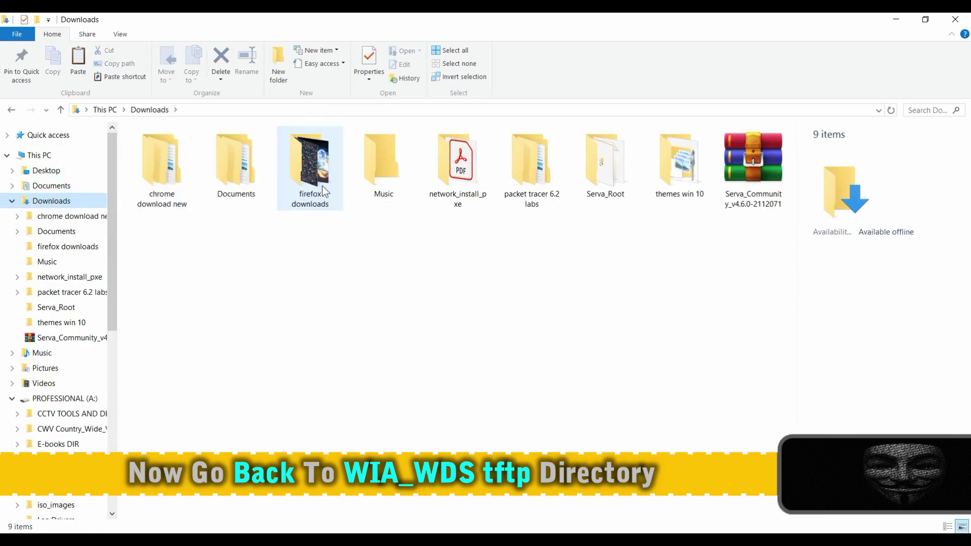
double_click(481, 171)
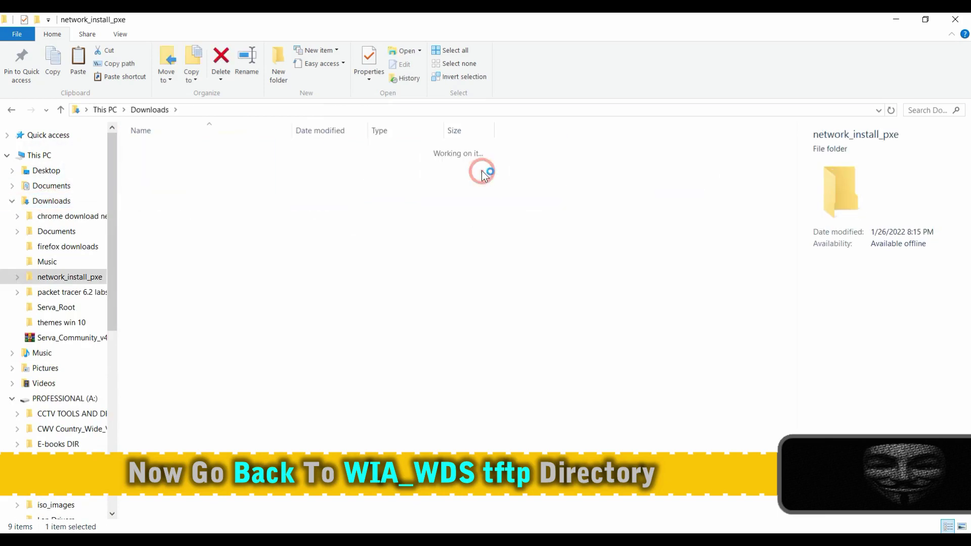
double_click(300, 193)
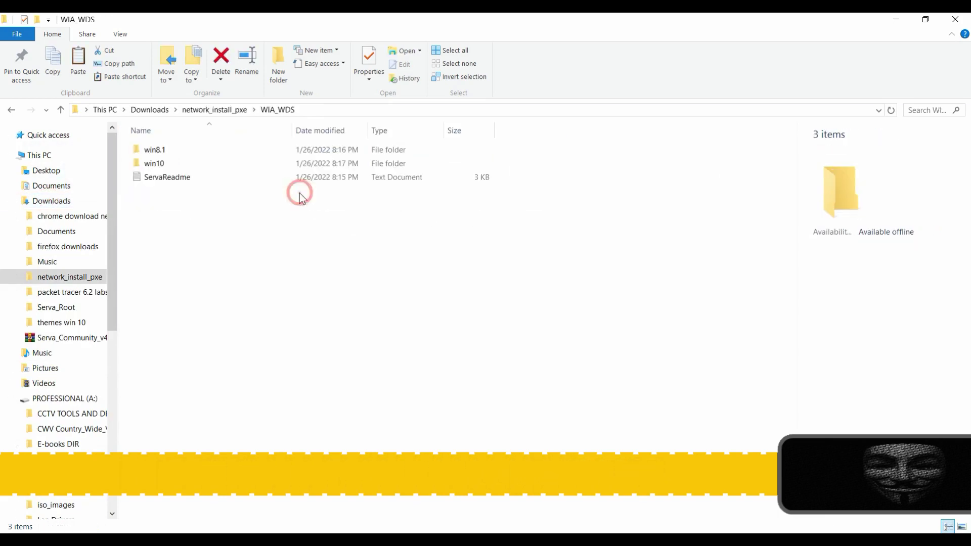
double_click(251, 148)
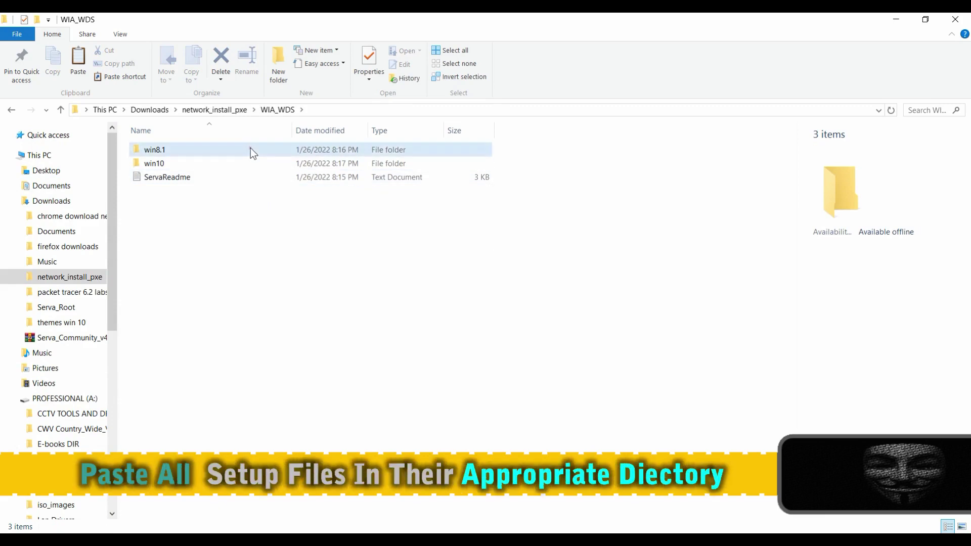
right_click(277, 238)
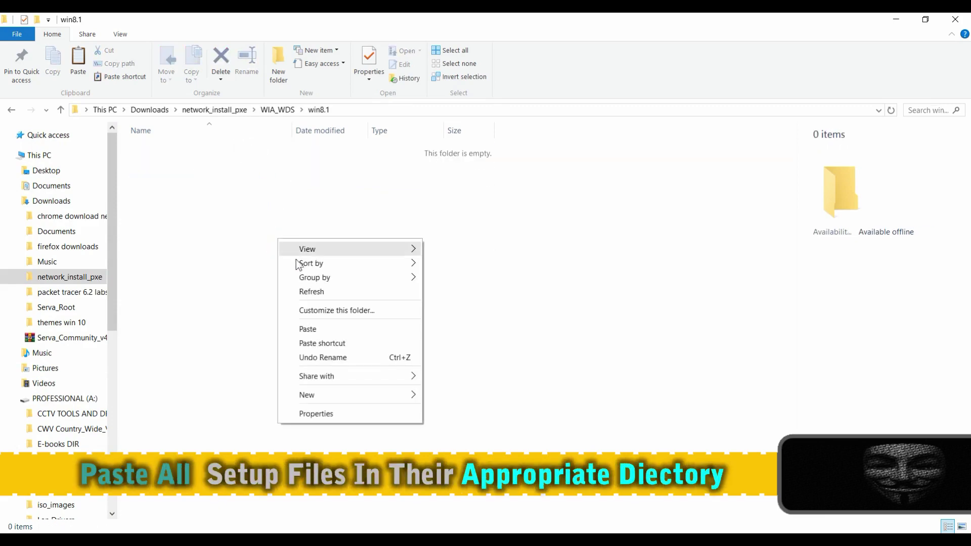
left_click(319, 327)
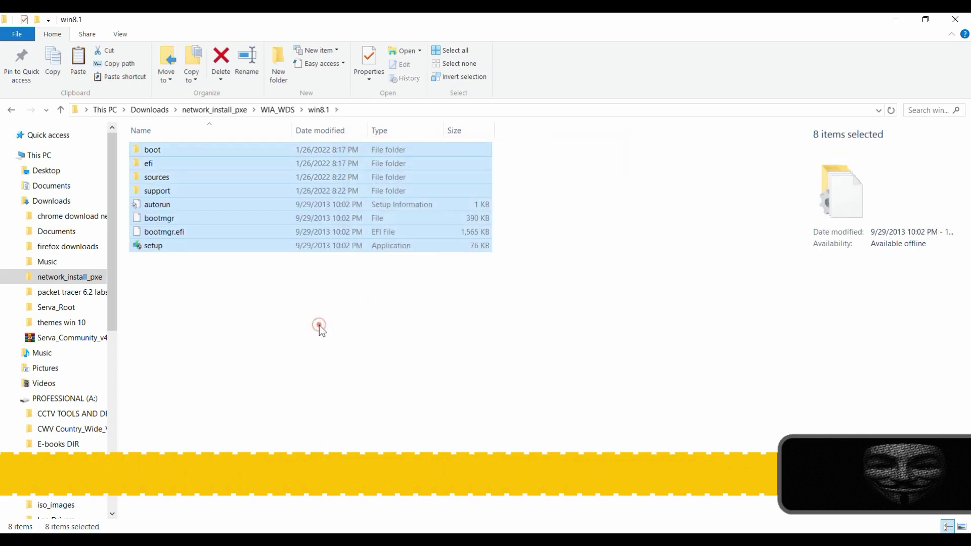
left_click(322, 331)
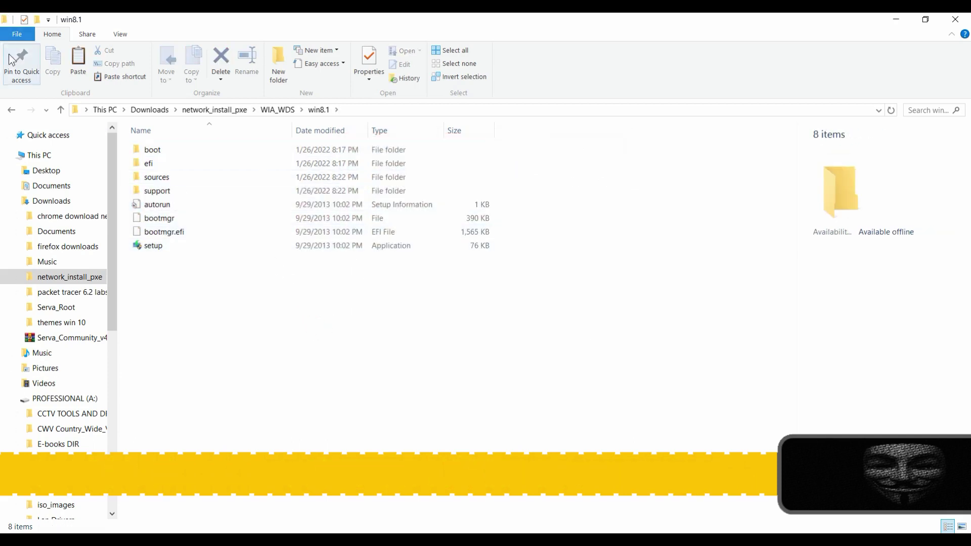
Copy all Windows setup files from the en_windows_10_enterprise folder under iso_images\Windows OS iso on drive PROFESSIONAL (A:)
left_click(12, 112)
left_click(208, 224)
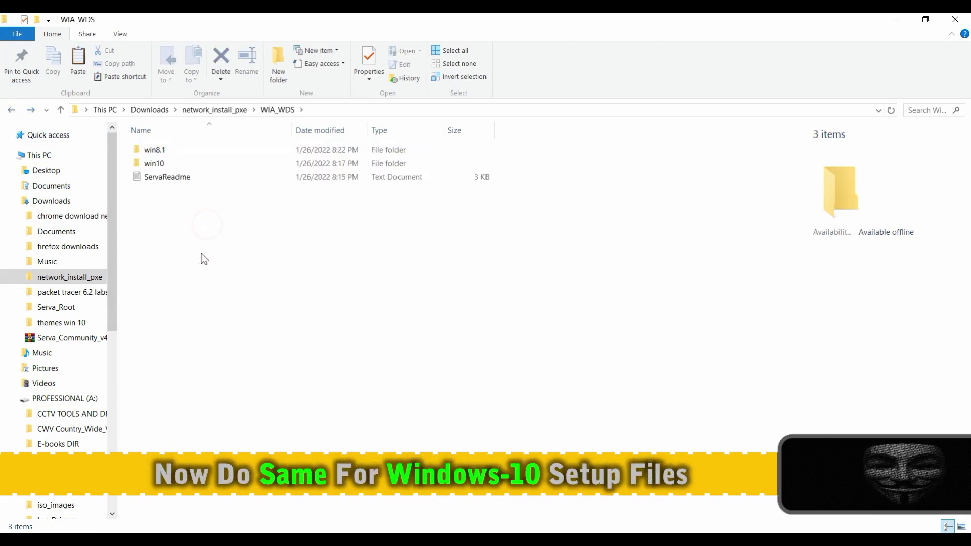
left_click(80, 398)
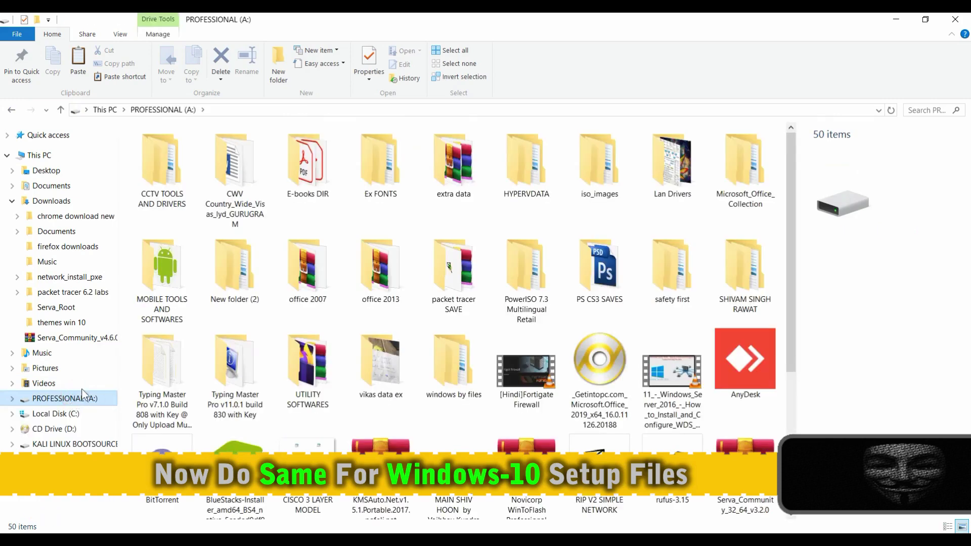
double_click(609, 180)
double_click(358, 160)
left_click(269, 150)
double_click(268, 150)
left_click_drag(195, 338, 216, 123)
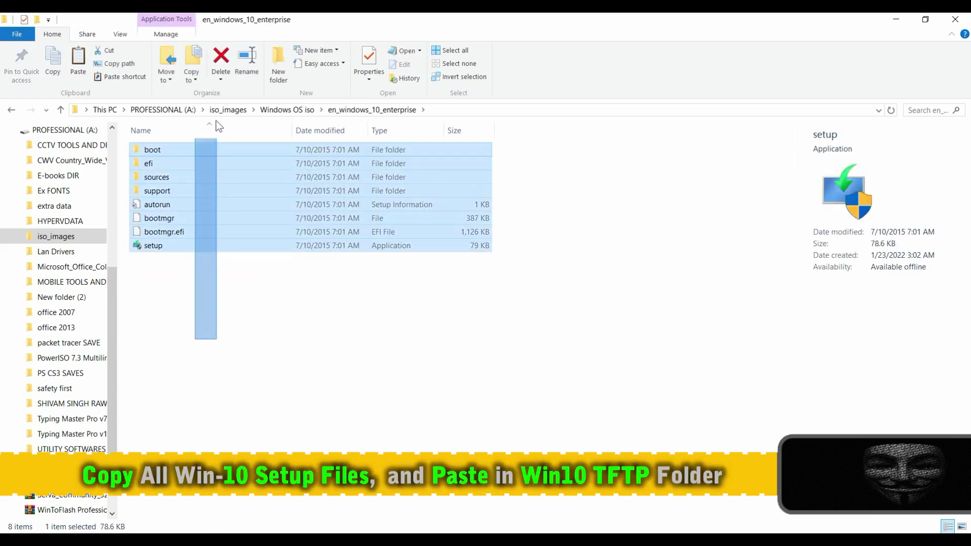
right_click(195, 181)
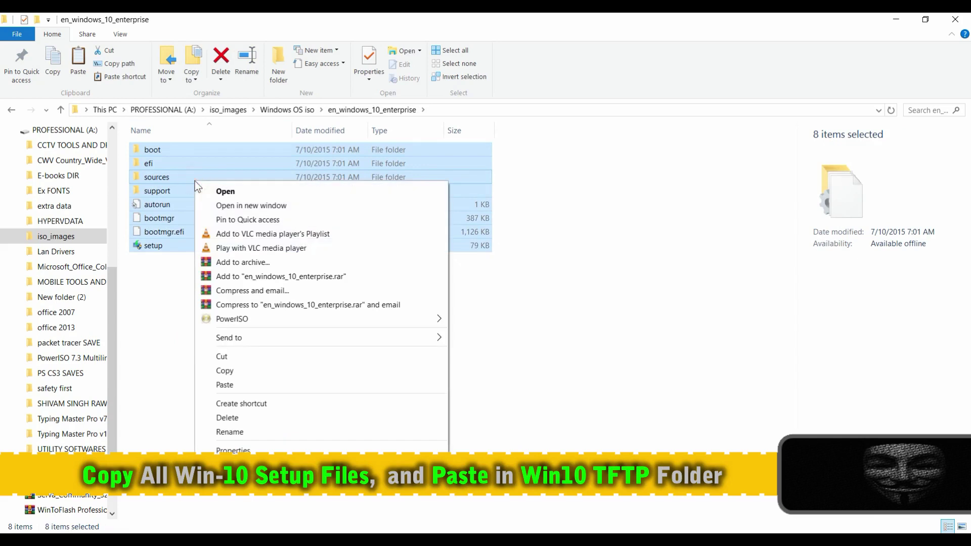
left_click(228, 370)
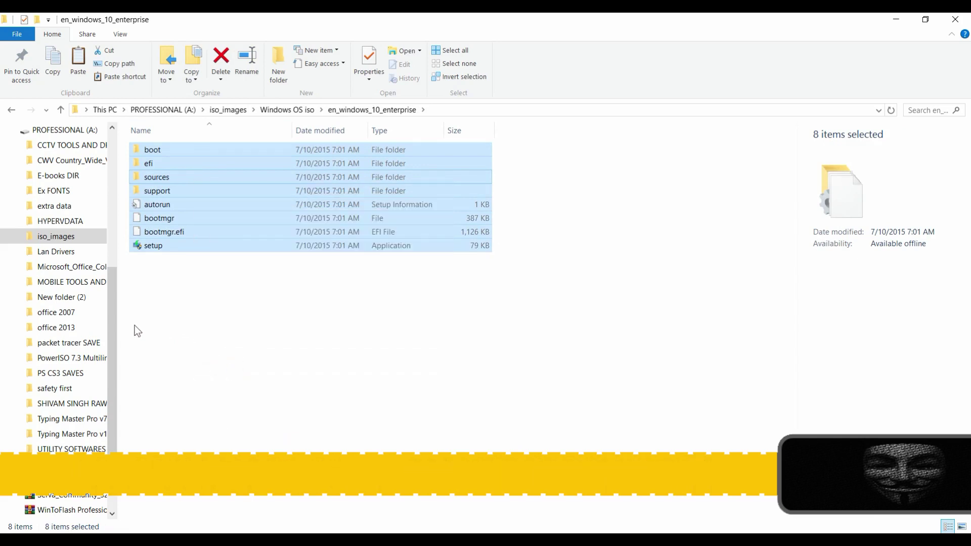
Paste the copied Windows 10 setup files into the win10 folder under Downloads\network_install_pxe\WIA_WDS and refresh the folder
left_click_drag(114, 319, 101, 405)
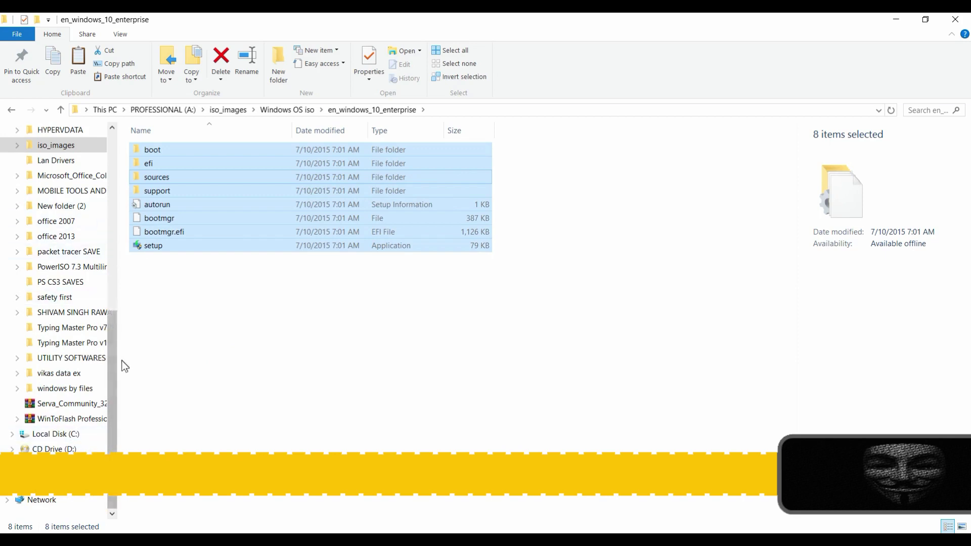
left_click_drag(113, 362, 110, 202)
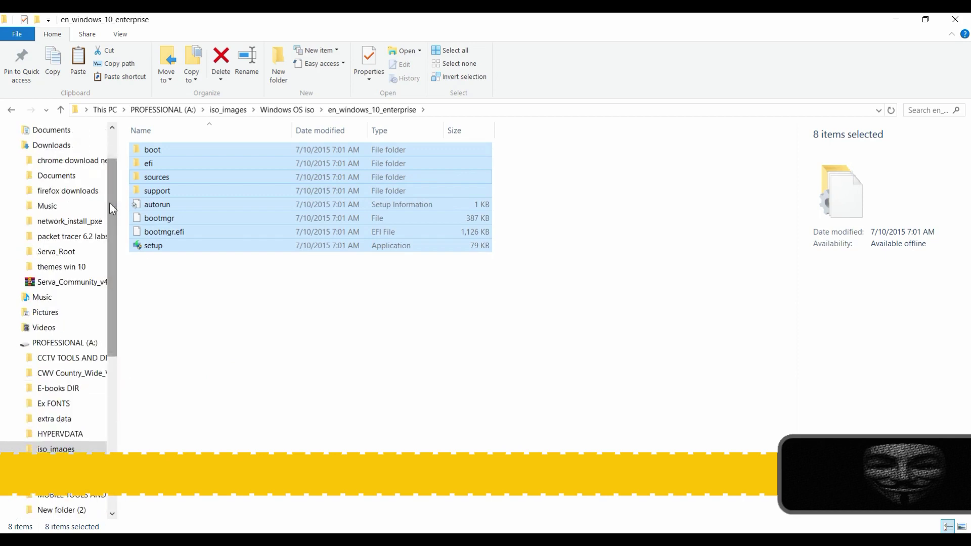
left_click(71, 146)
double_click(463, 170)
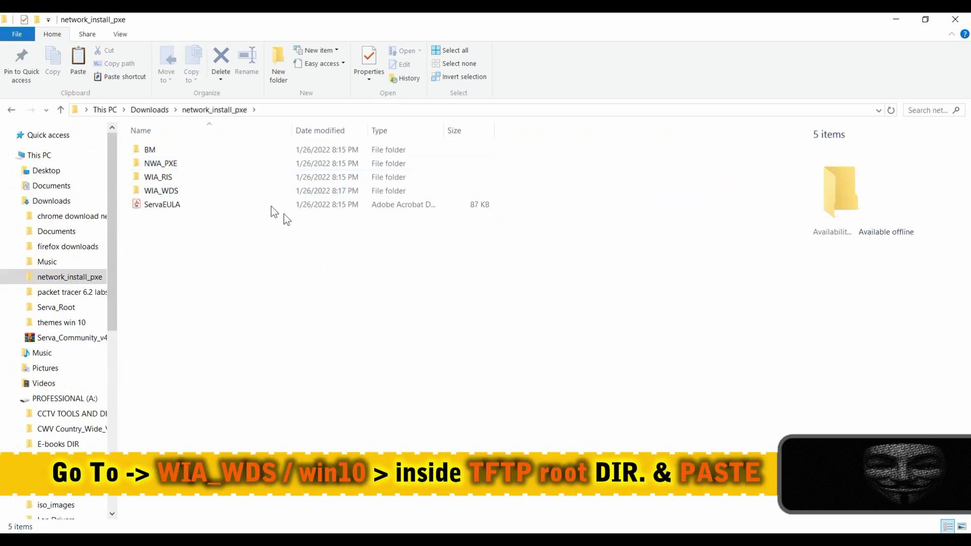
double_click(244, 188)
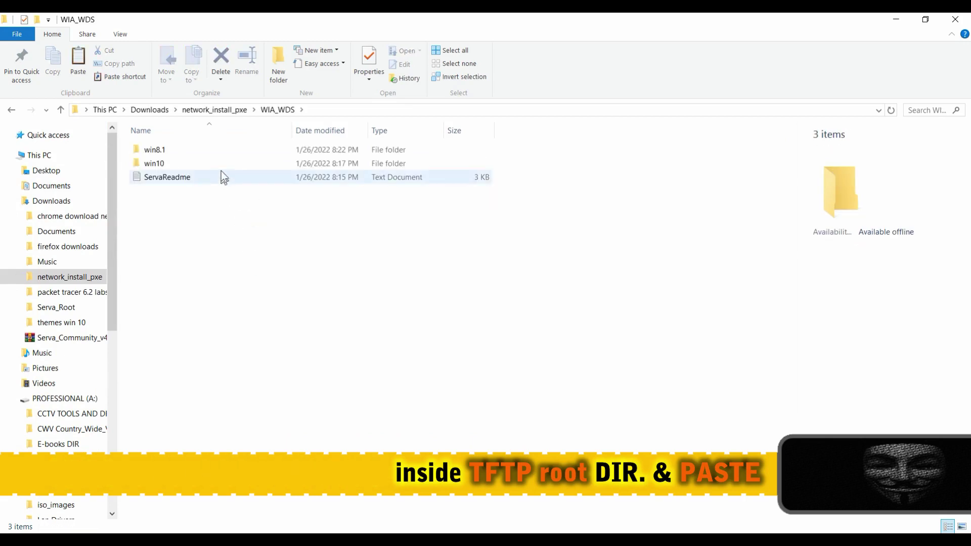
double_click(220, 168)
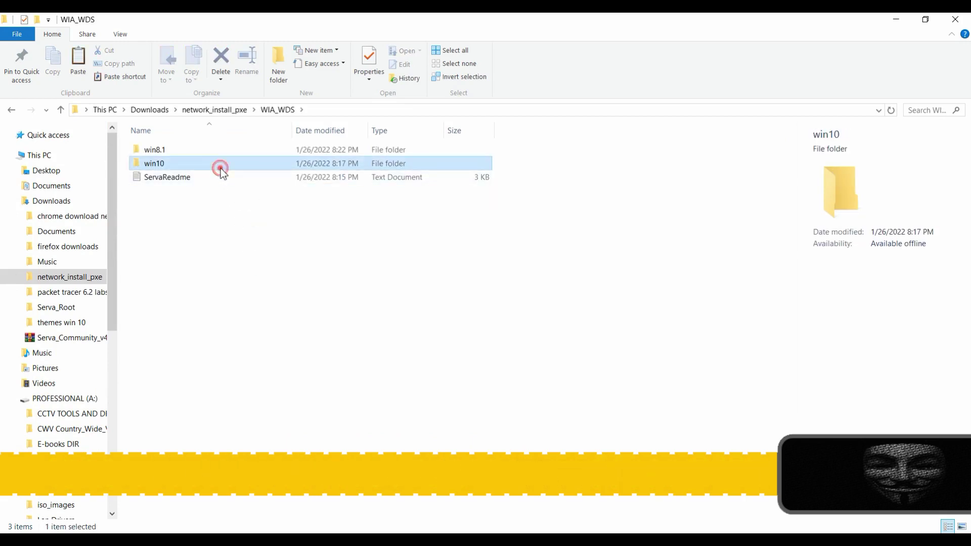
right_click(233, 221)
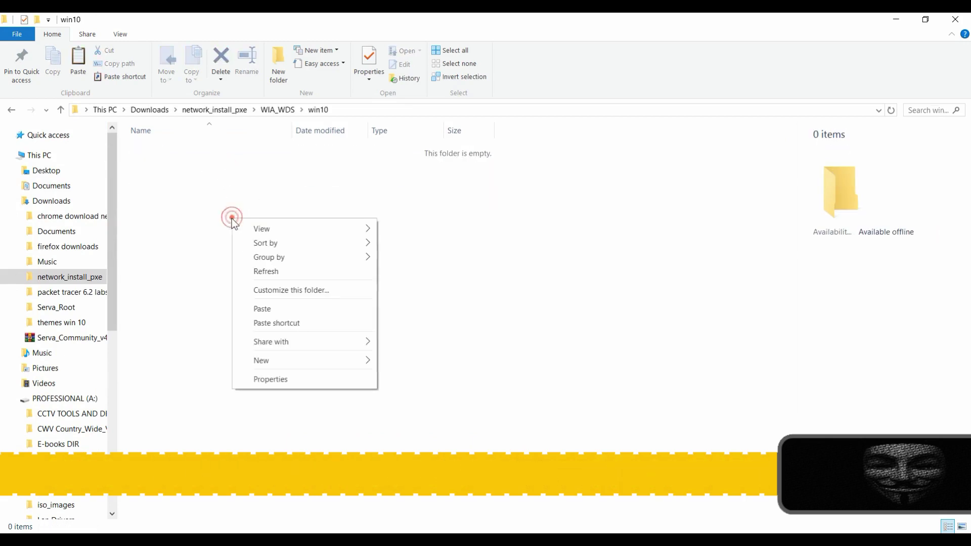
left_click(272, 313)
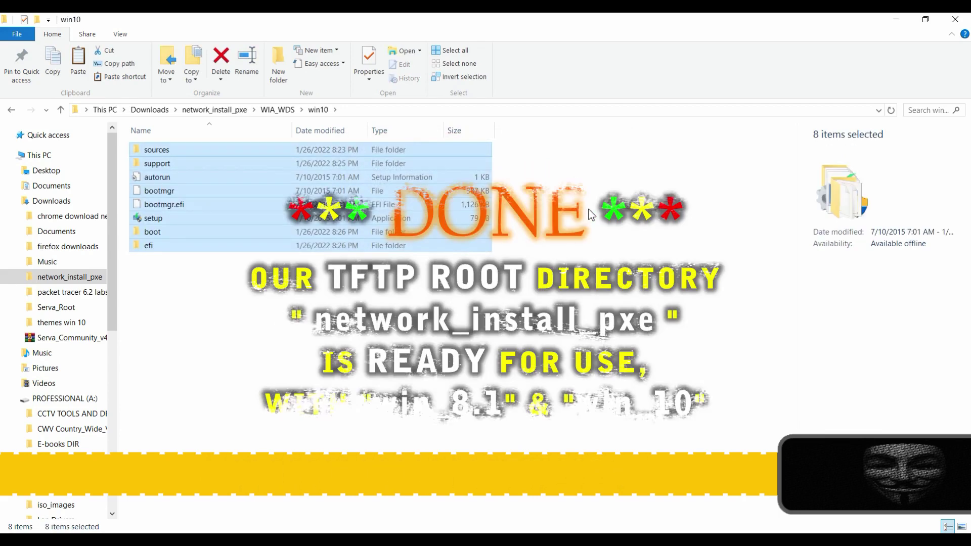
left_click(580, 260)
right_click(490, 300)
left_click(505, 354)
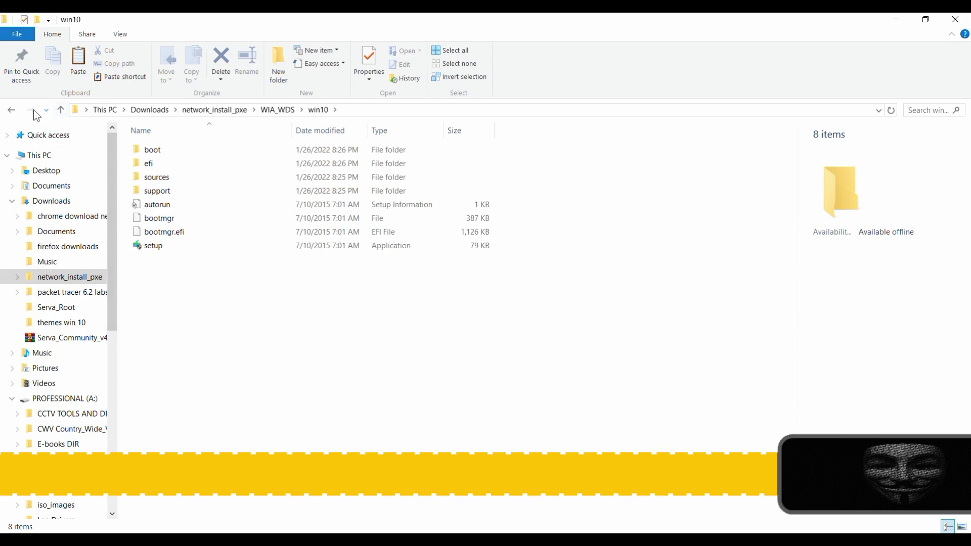
Run Serva64 from the Serva_Root folder as administrator as a Community user, and close Serva once its preparation procedures end
left_click(12, 110)
left_click(12, 110)
key("alt+Left")
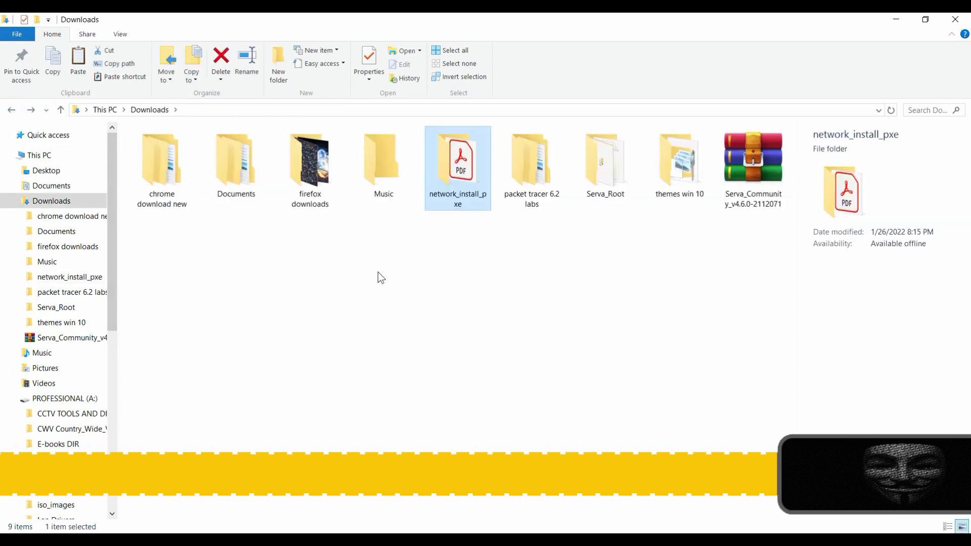
double_click(582, 197)
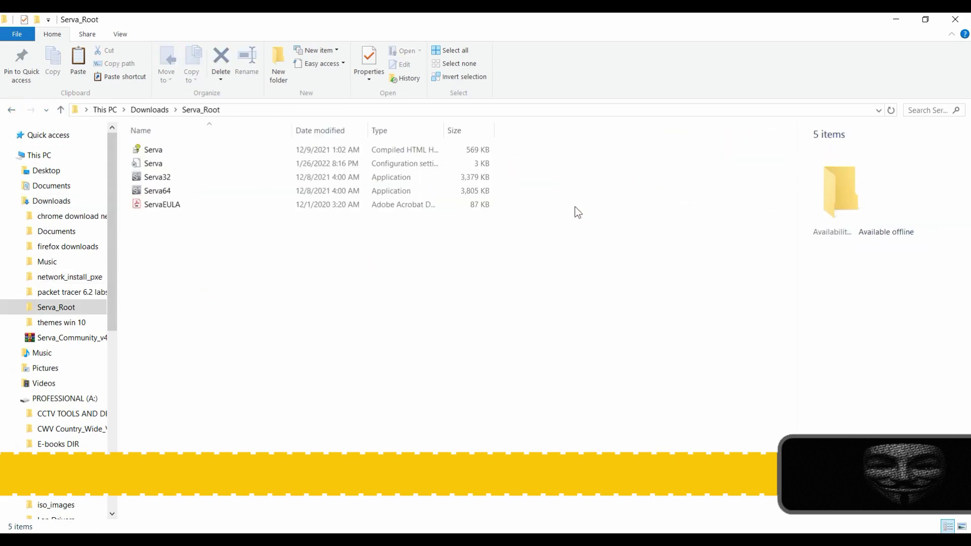
left_click(229, 193)
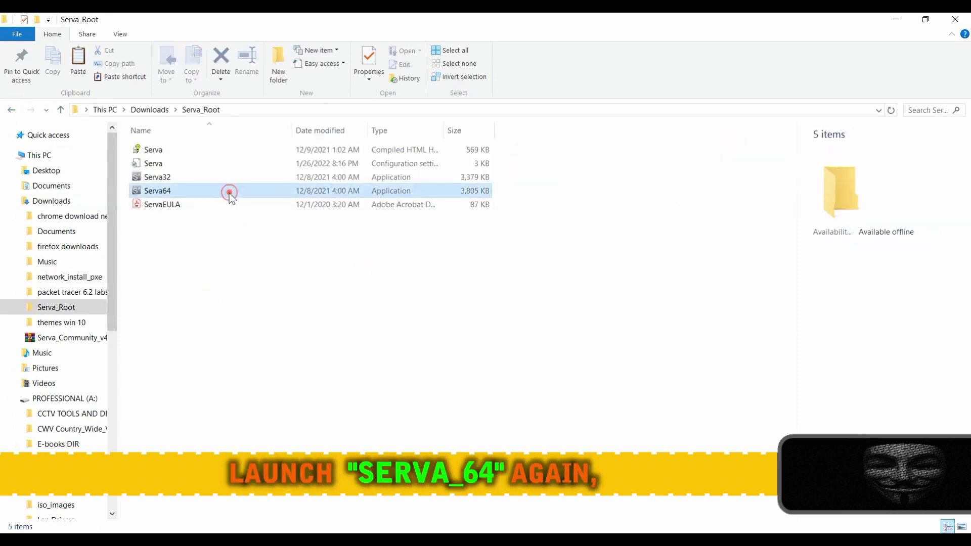
right_click(160, 192)
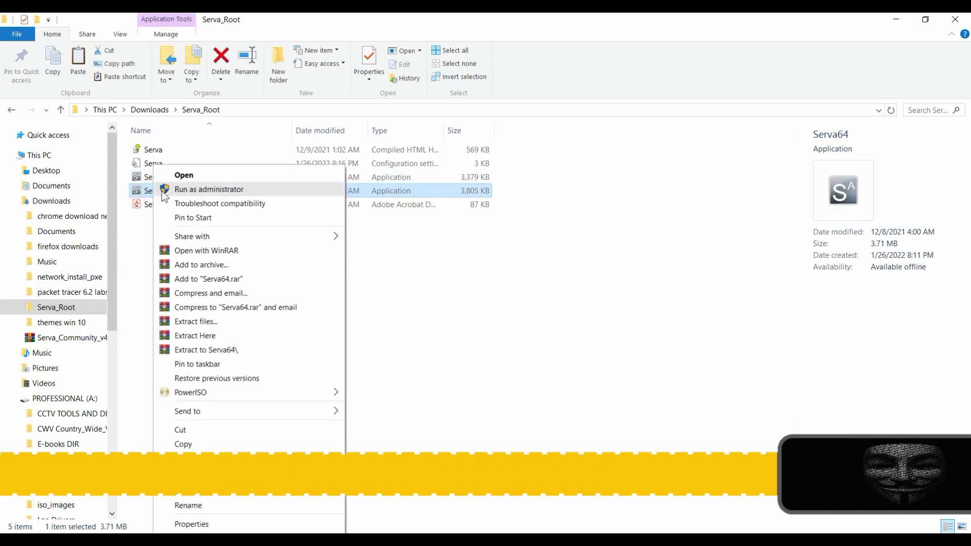
left_click(209, 189)
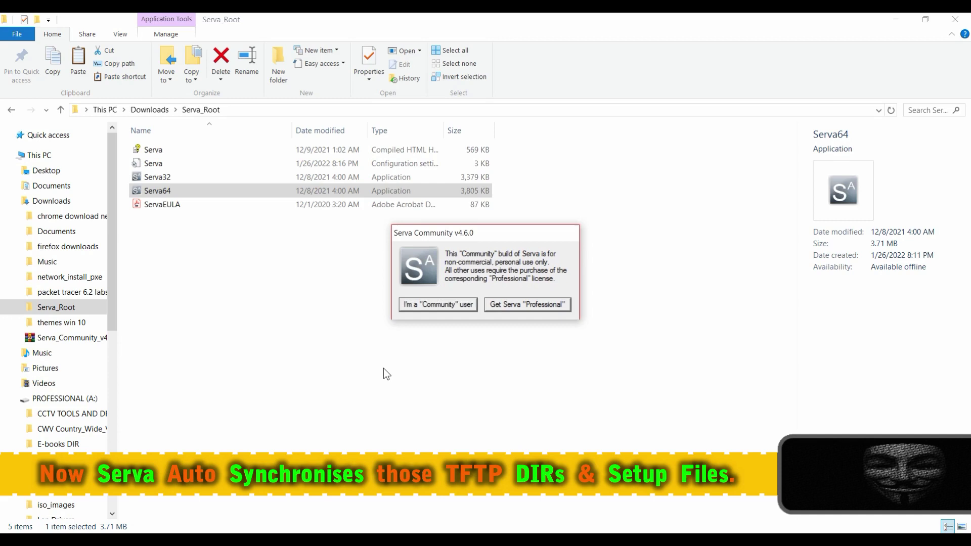
left_click(443, 305)
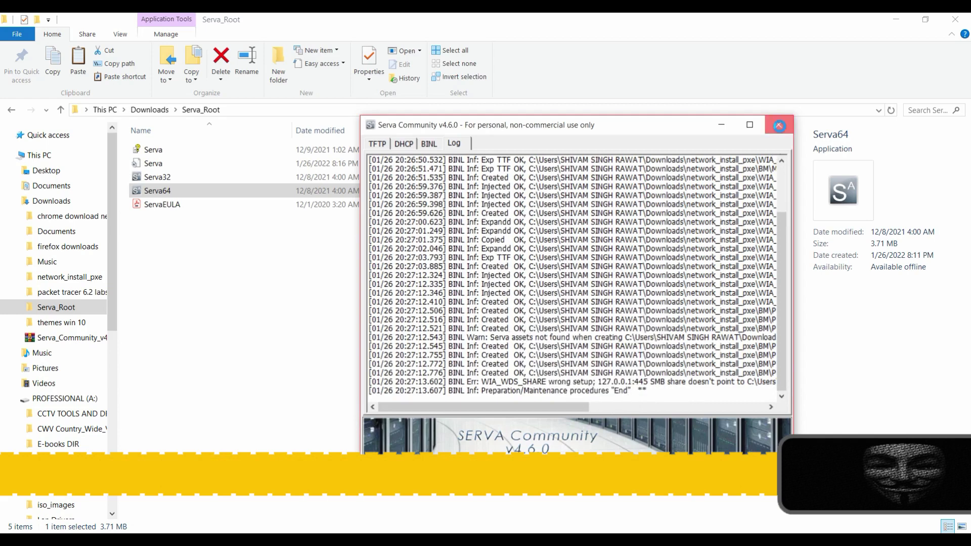
left_click(778, 125)
Open the advanced sharing settings of the WIA_WDS folder in network_install_pxe and enable sharing of this folder
left_click(11, 110)
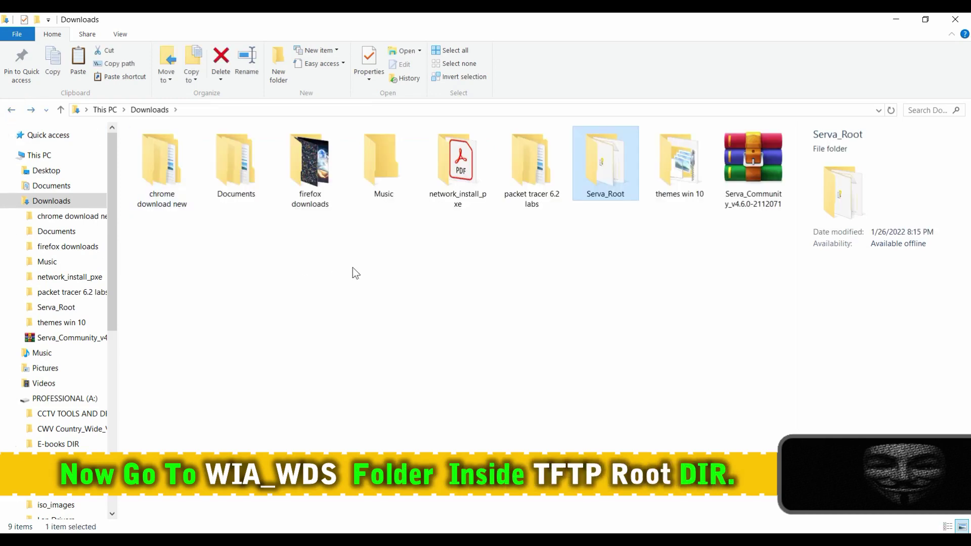
double_click(447, 174)
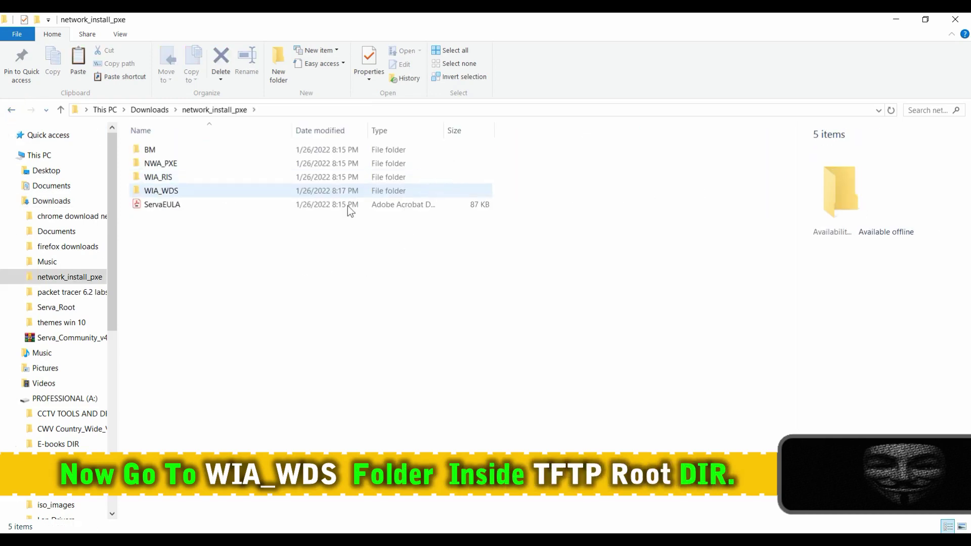
left_click(176, 192)
right_click(168, 192)
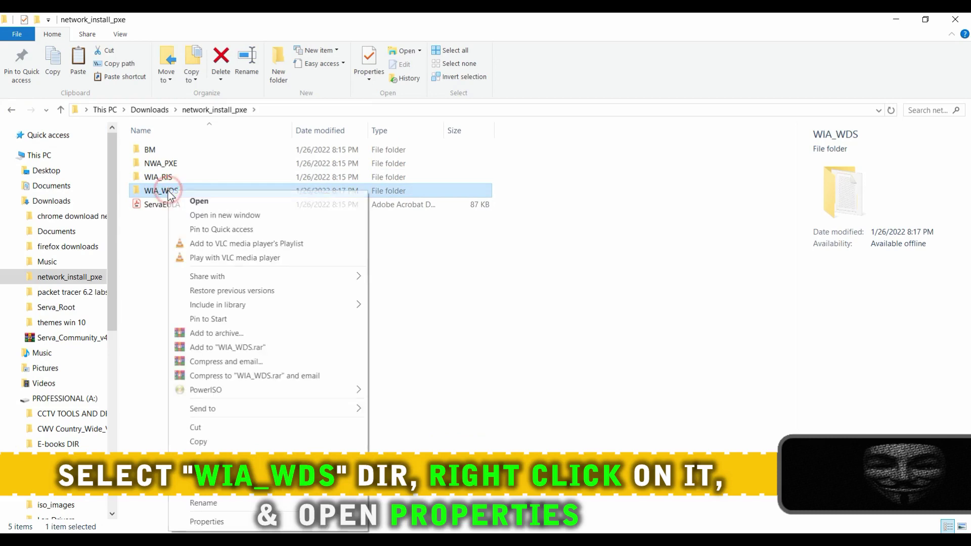
left_click(204, 521)
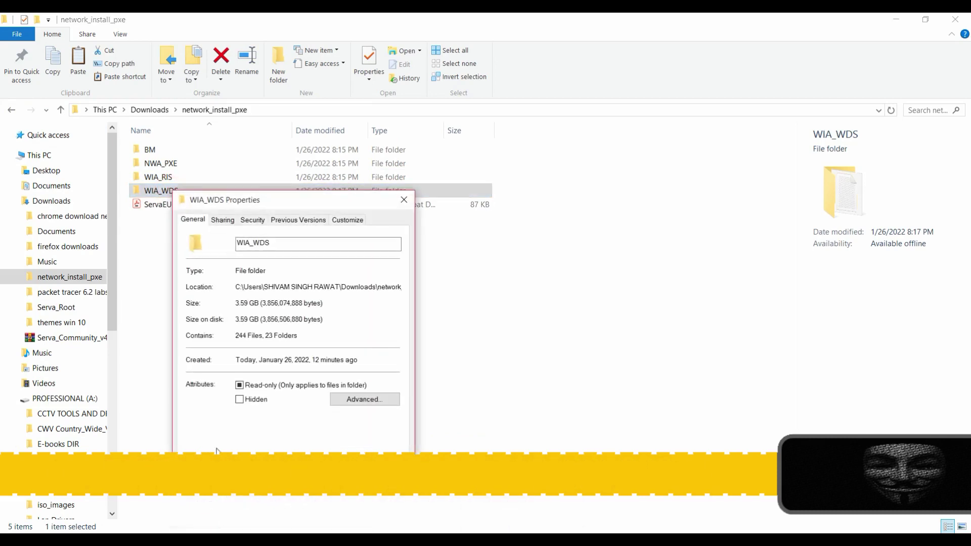
left_click(222, 221)
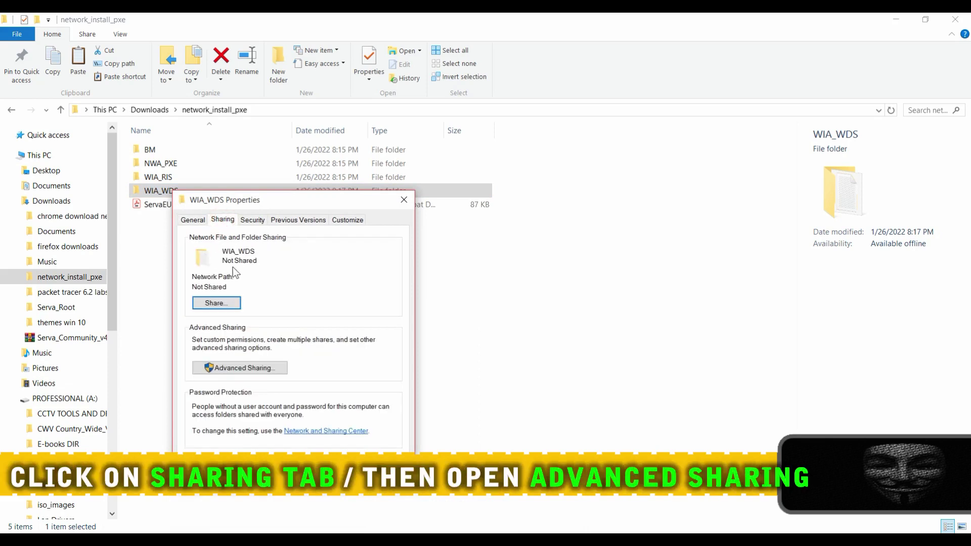
left_click(240, 368)
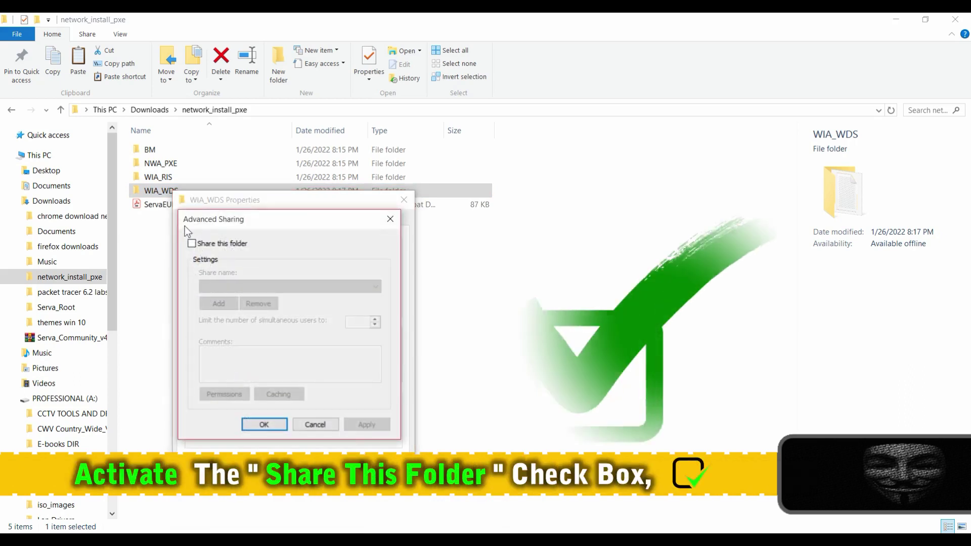
left_click(192, 243)
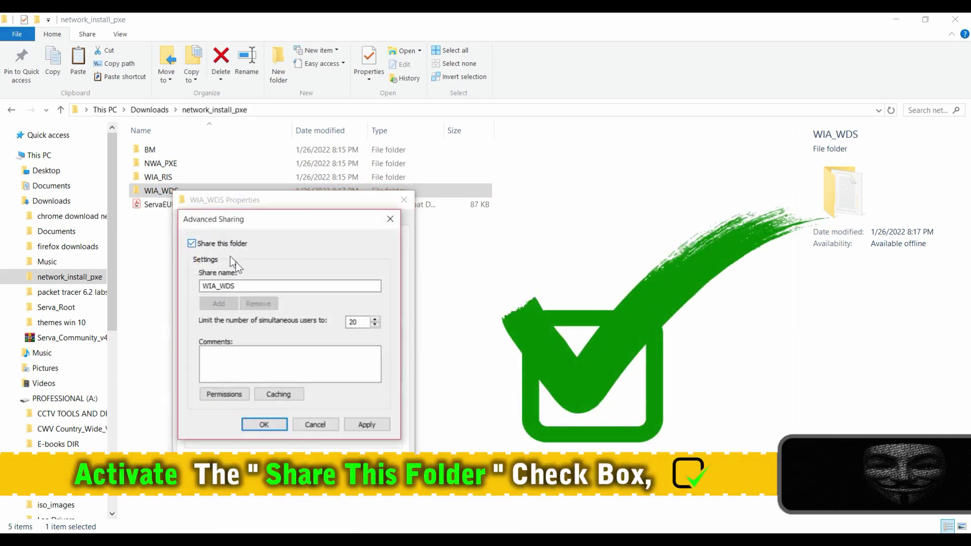
Set the share name of the WIA_WDS folder to WIA_WDS_SHARE
left_click(260, 286)
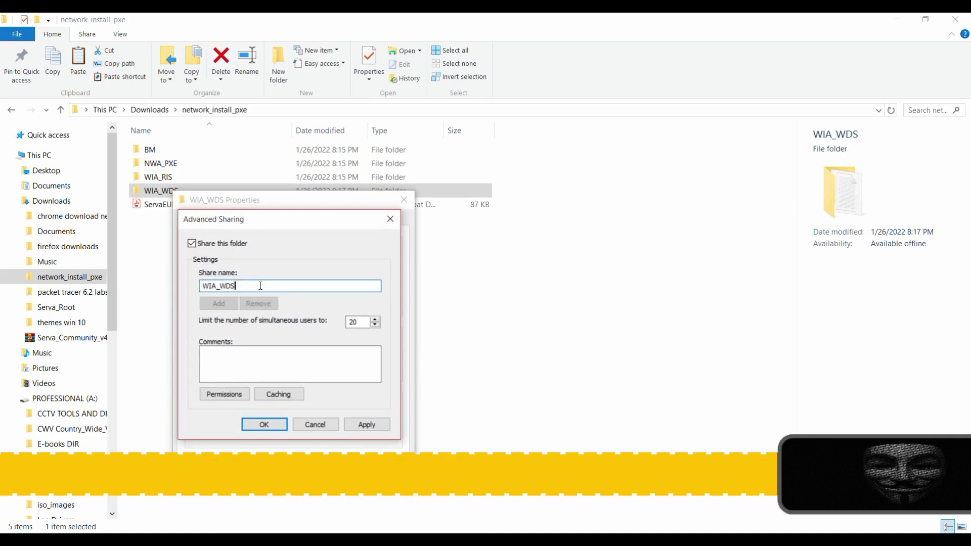
type("_")
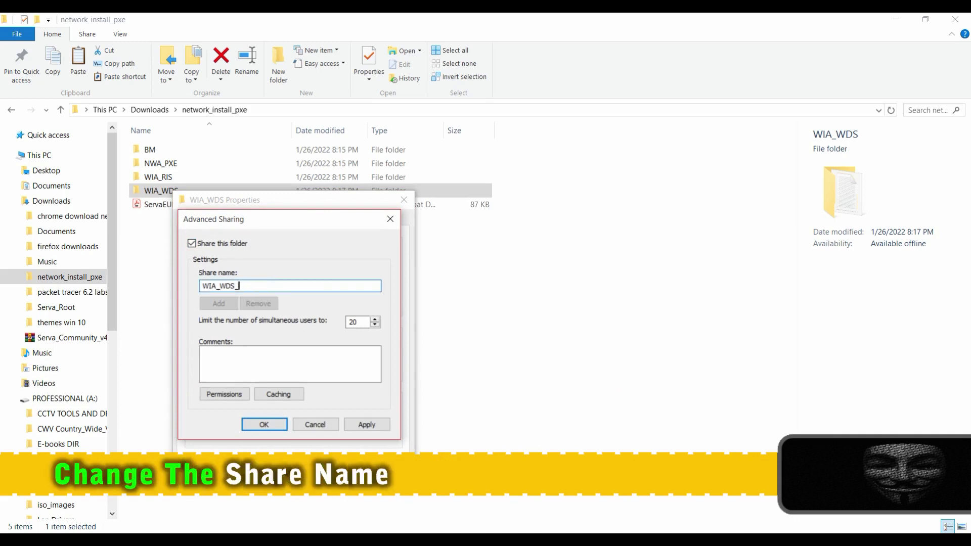
type("SHARE")
left_click_drag(203, 286, 249, 272)
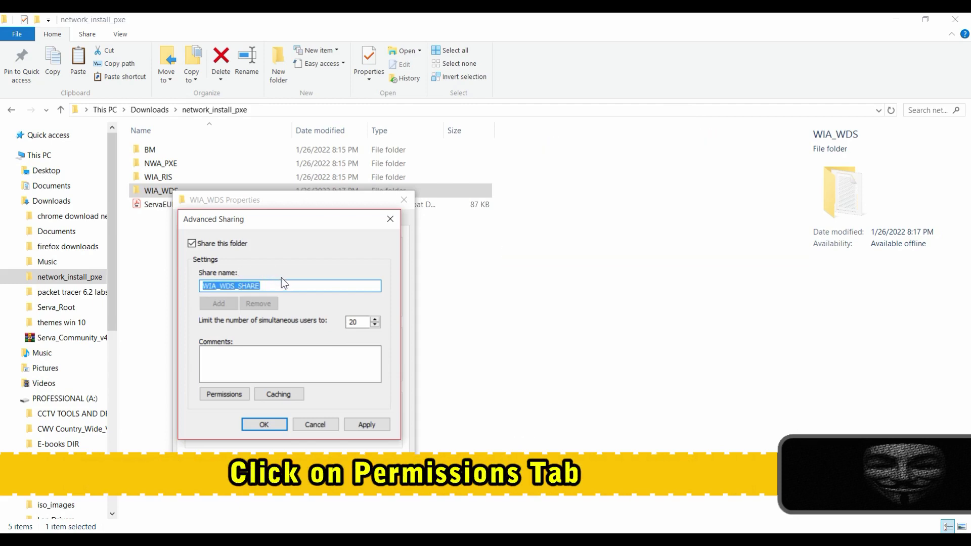
left_click(277, 286)
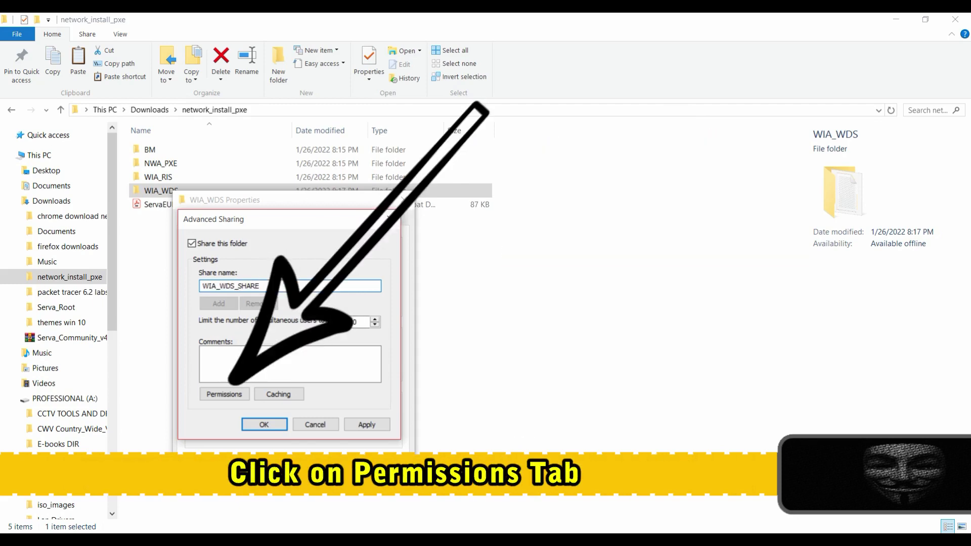
Allow Everyone Full Control in the share permissions of WIA_WDS_SHARE and apply them
left_click(233, 394)
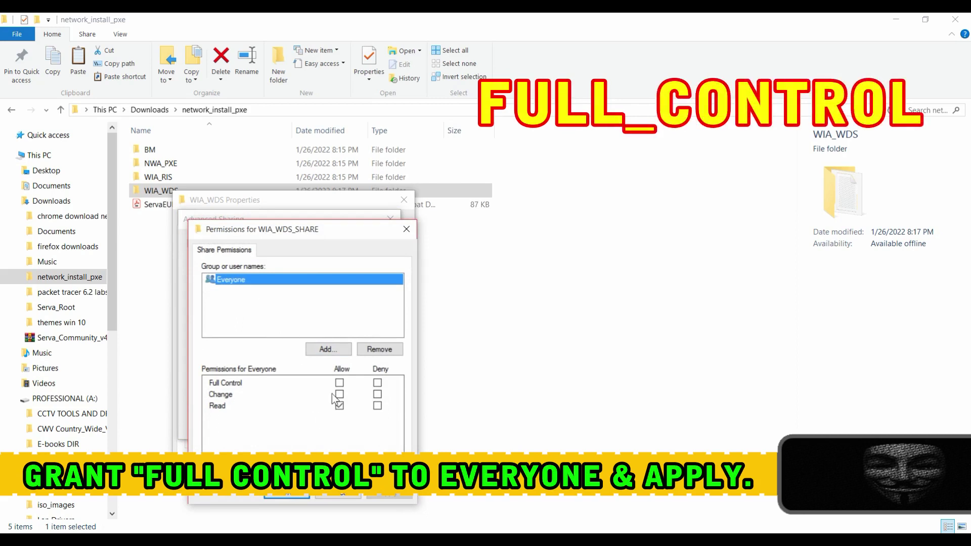
left_click(339, 383)
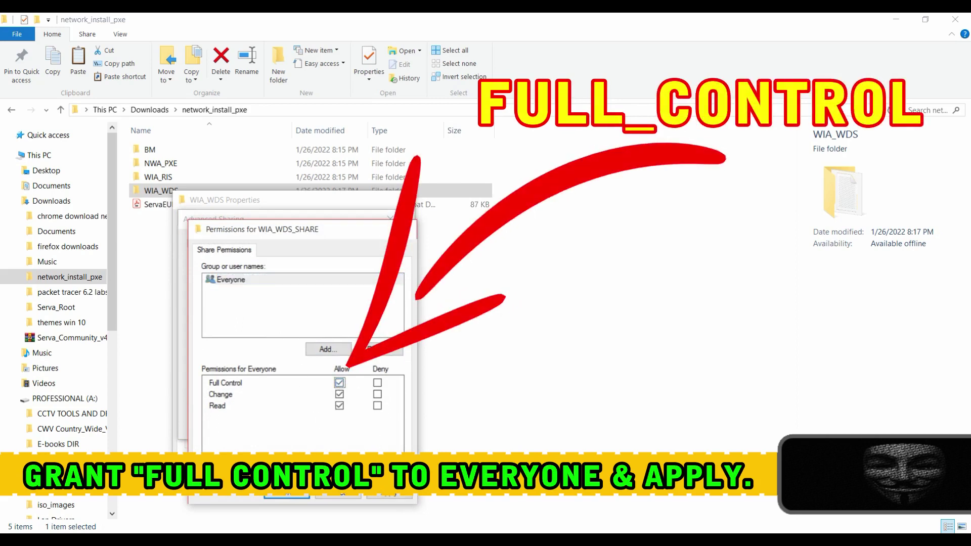
left_click(388, 495)
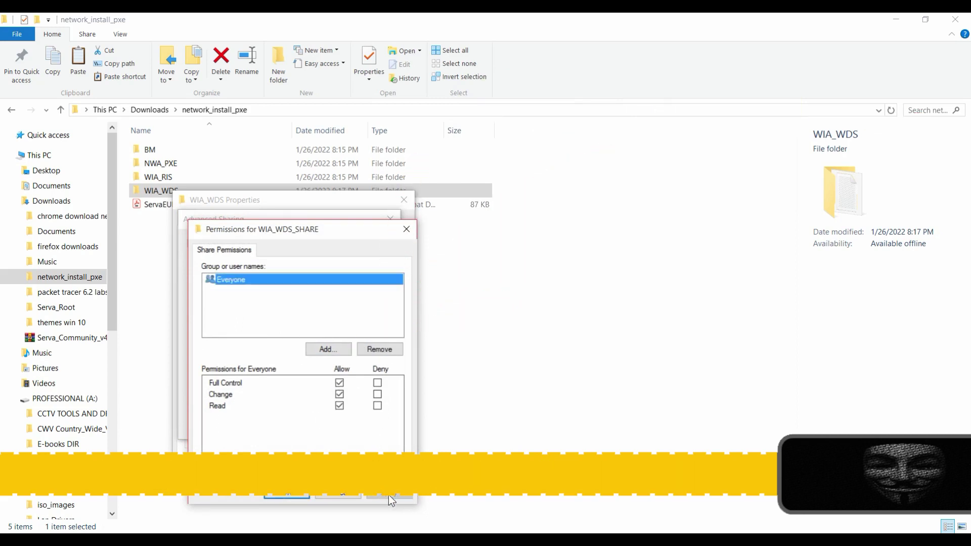
left_click(305, 497)
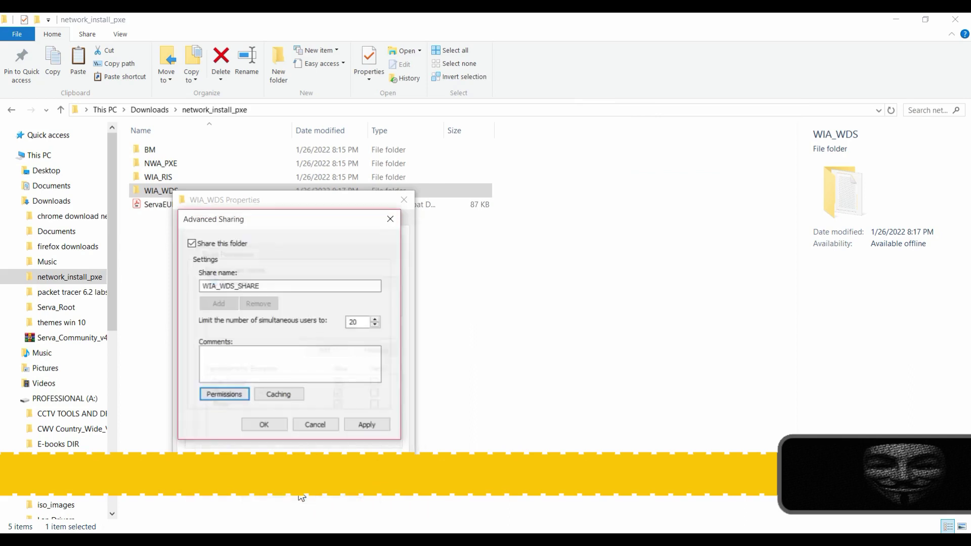
Apply the advanced sharing settings, reassigning the name WIA_WDS_SHARE to the WIA_WDS folder in network_install_pxe
left_click(365, 425)
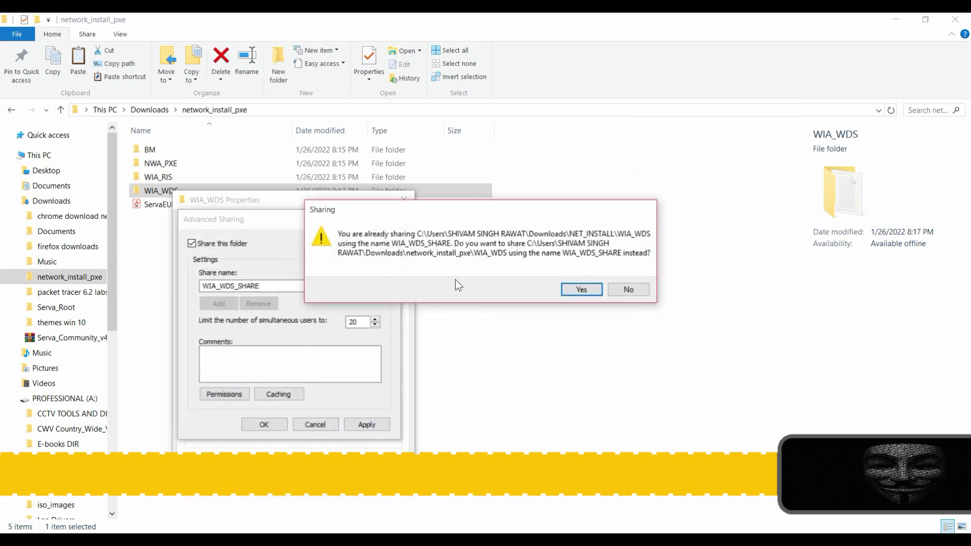
left_click(580, 291)
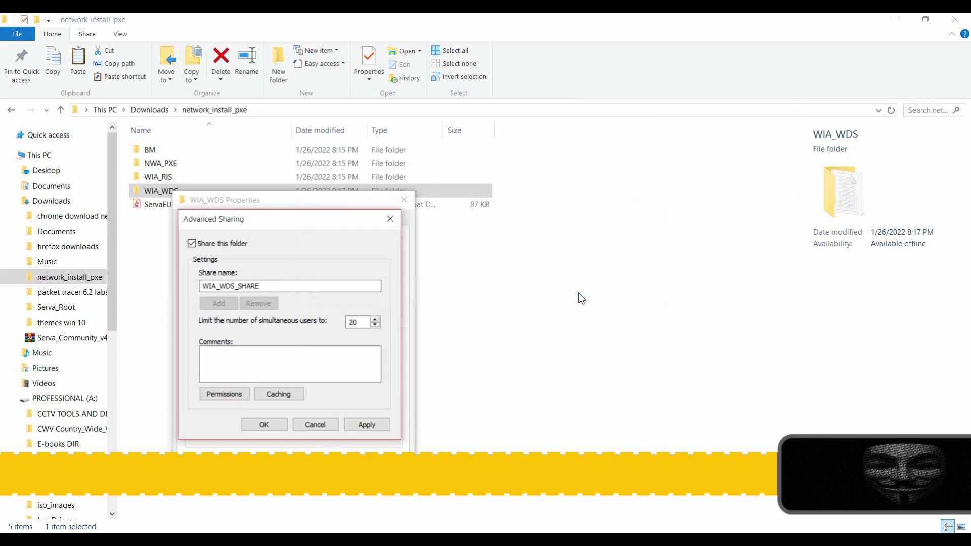
left_click(264, 424)
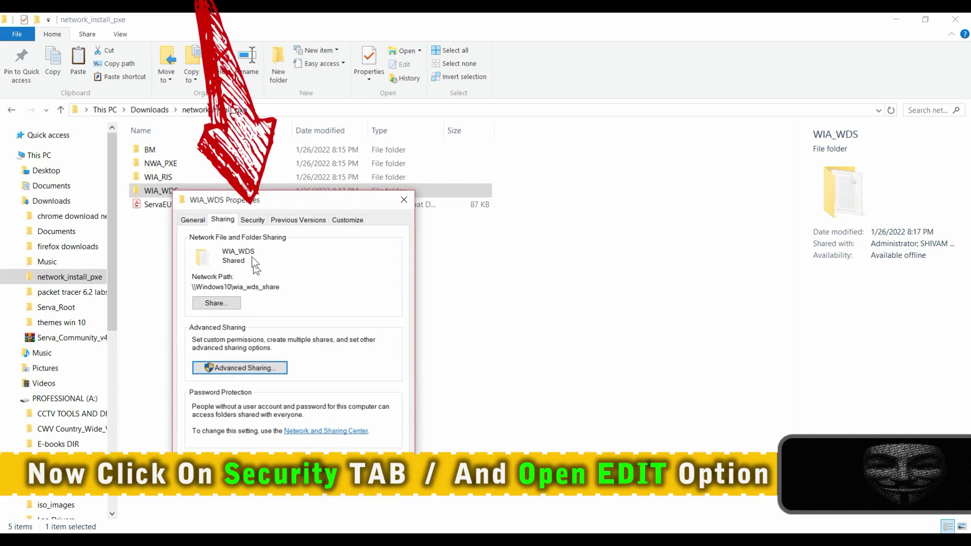
Add the Everyone group to the security permissions of the WIA_WDS folder
left_click(253, 219)
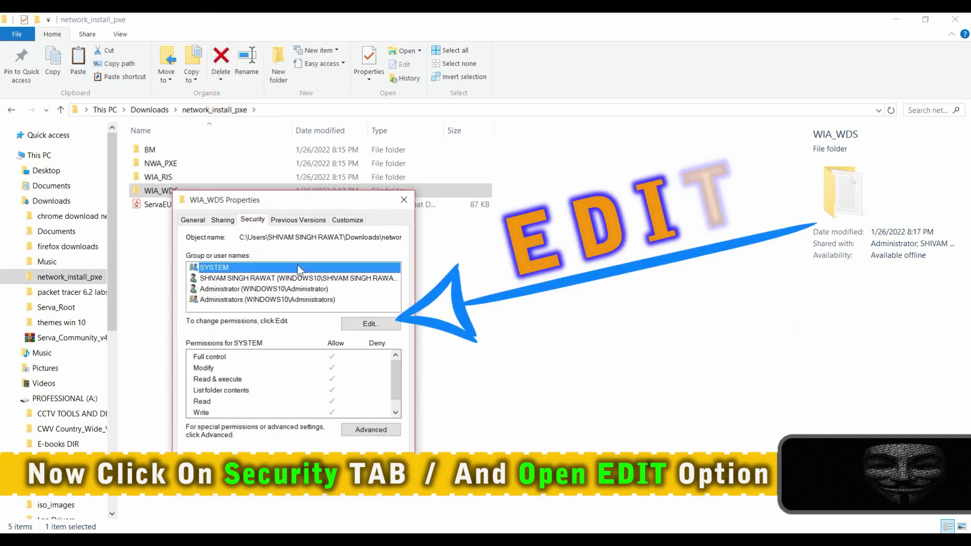
left_click(345, 323)
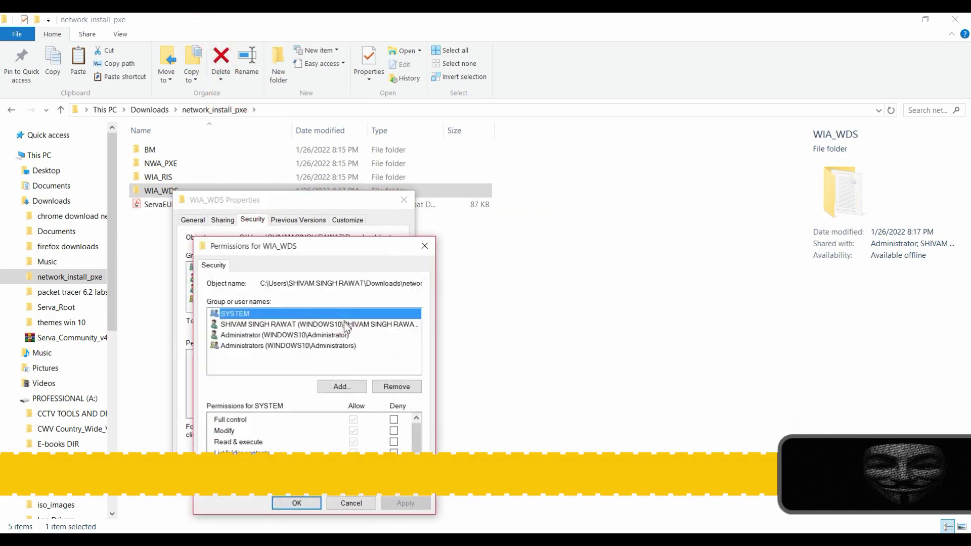
left_click(334, 387)
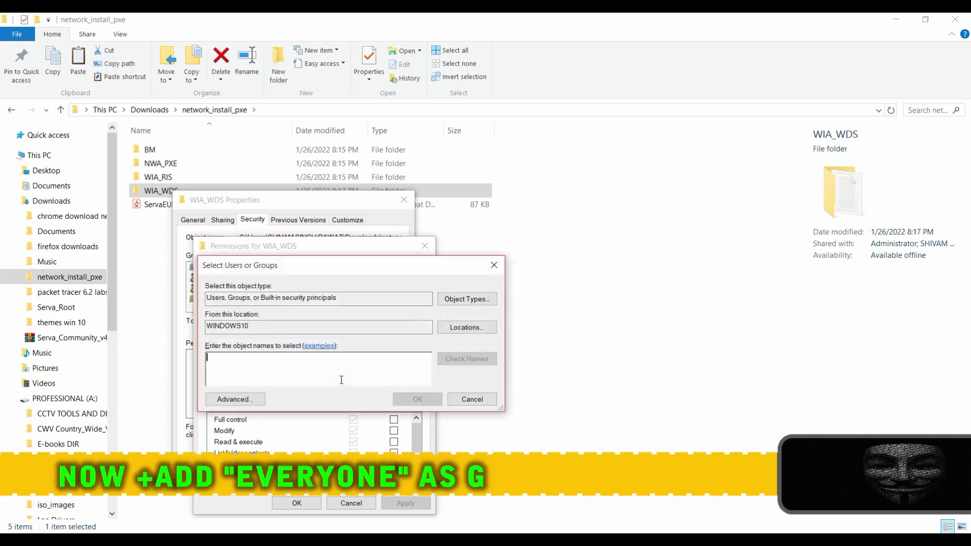
type("EVER")
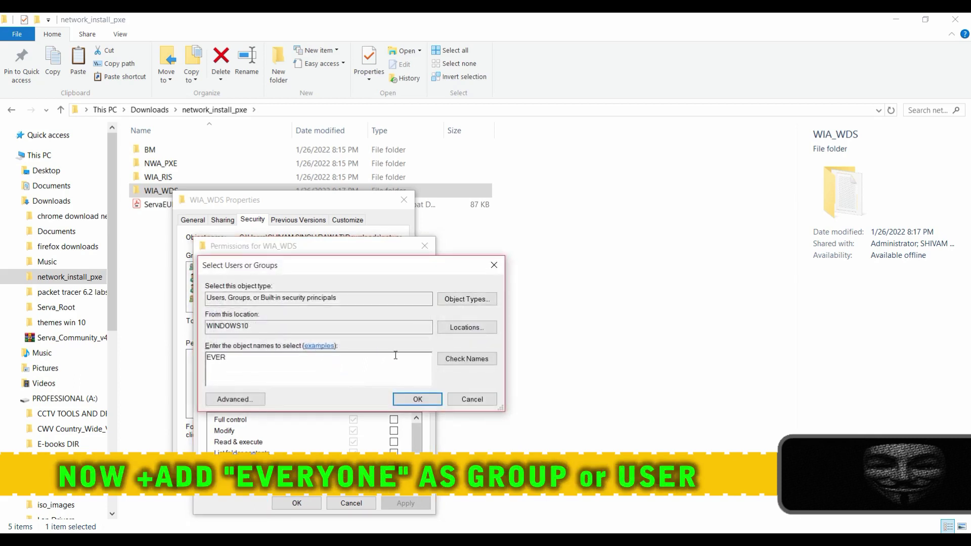
left_click(460, 362)
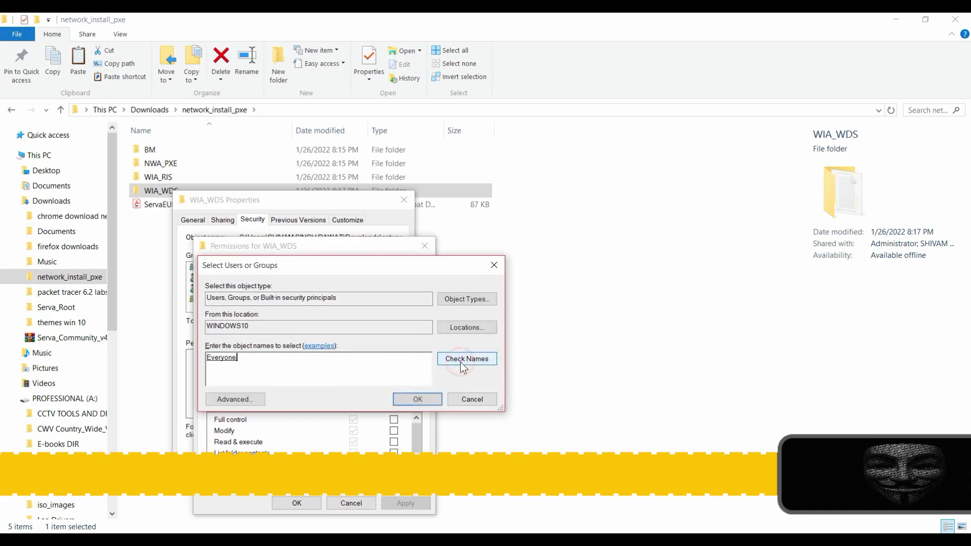
left_click(426, 398)
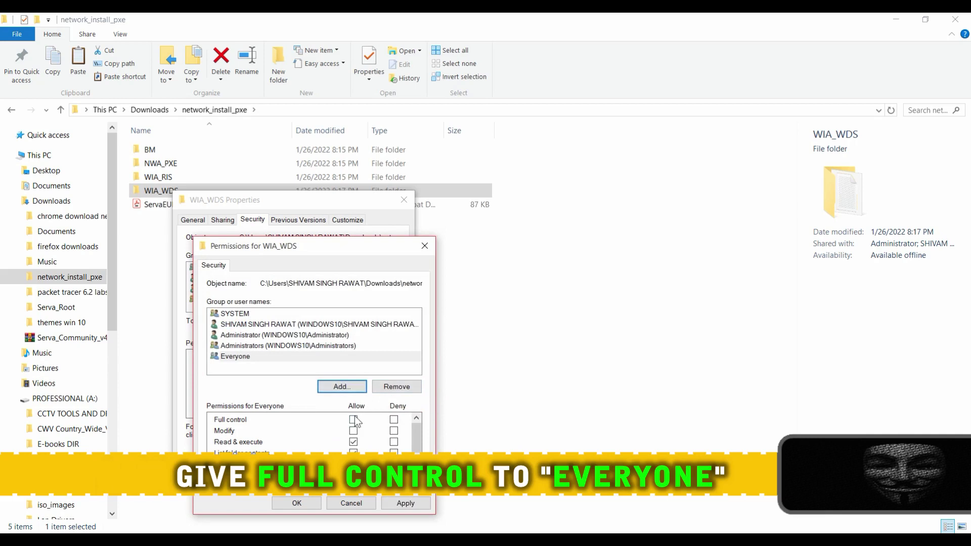
Allow Everyone full control in the WIA_WDS security permissions, apply the change, close the folder's properties and refresh network_install_pxe
left_click(353, 420)
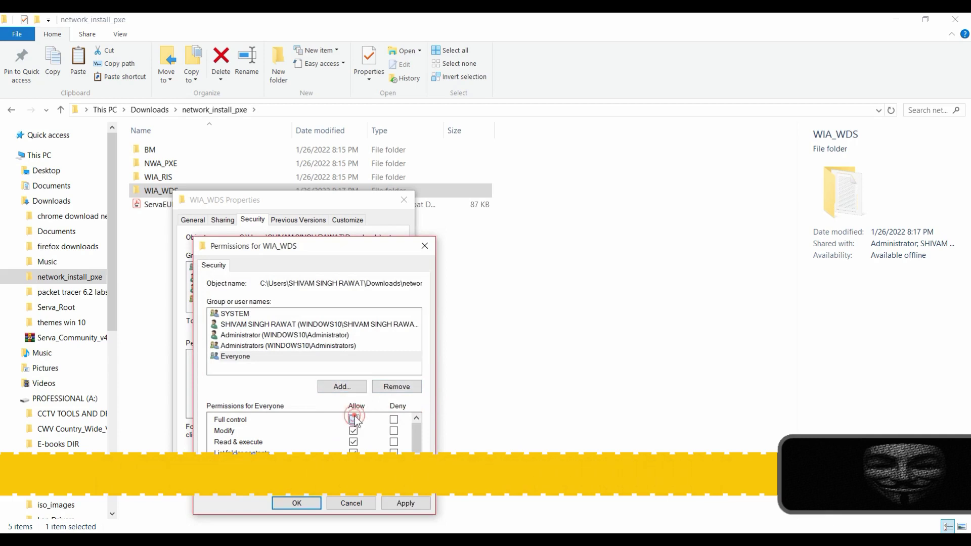
left_click(417, 503)
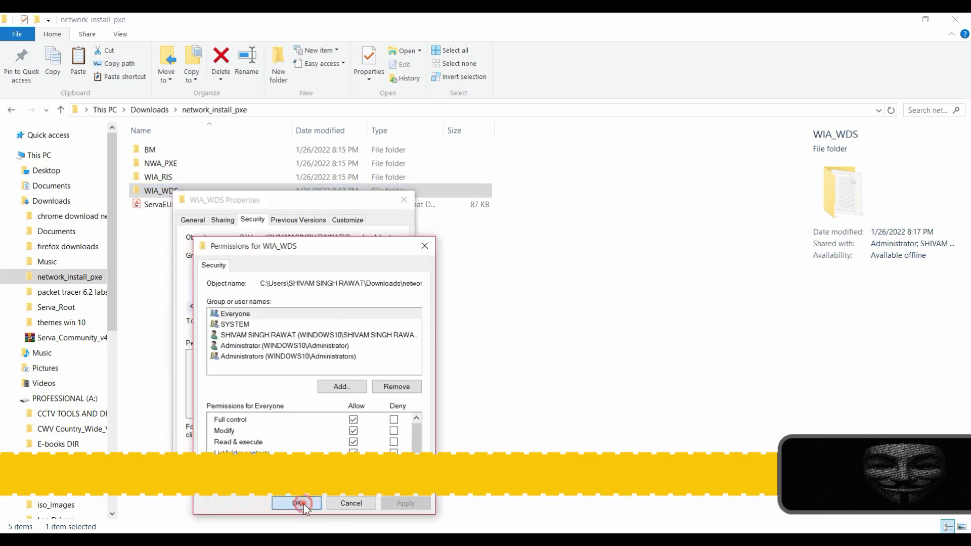
left_click(303, 503)
left_click(299, 501)
right_click(287, 390)
left_click(332, 272)
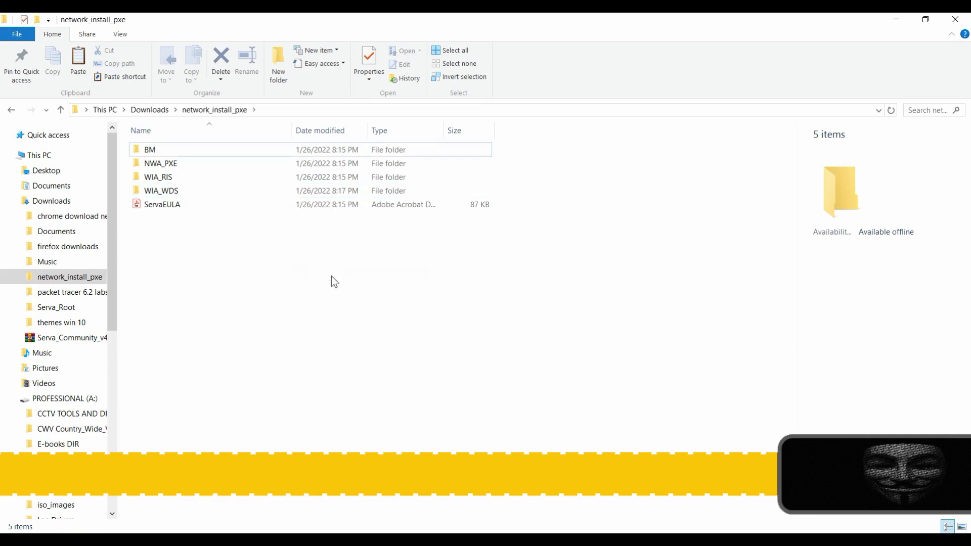
Return to the Serva_Root folder, refresh it and run Serva64 as administrator as a Community user
left_click(12, 110)
double_click(611, 190)
left_click_drag(610, 187, 267, 195)
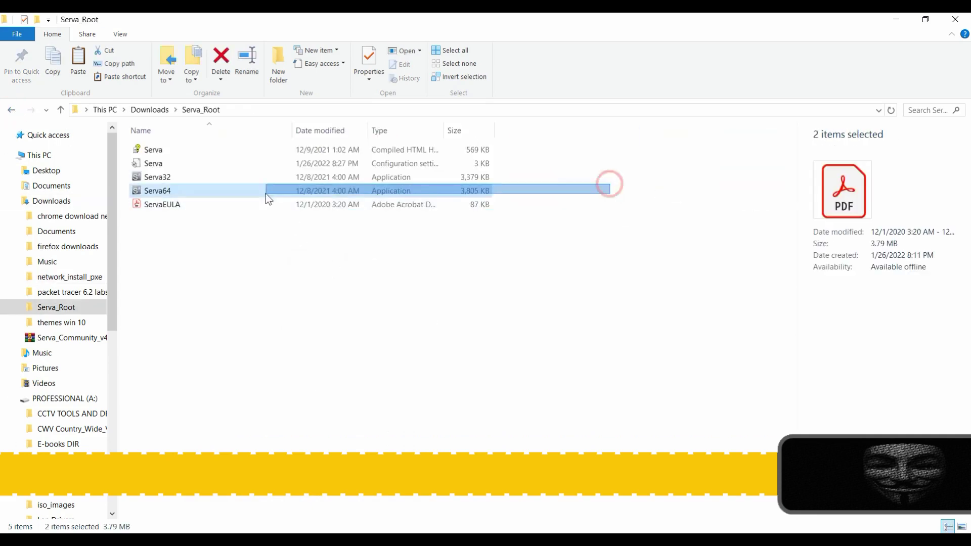
left_click(302, 281)
right_click(302, 281)
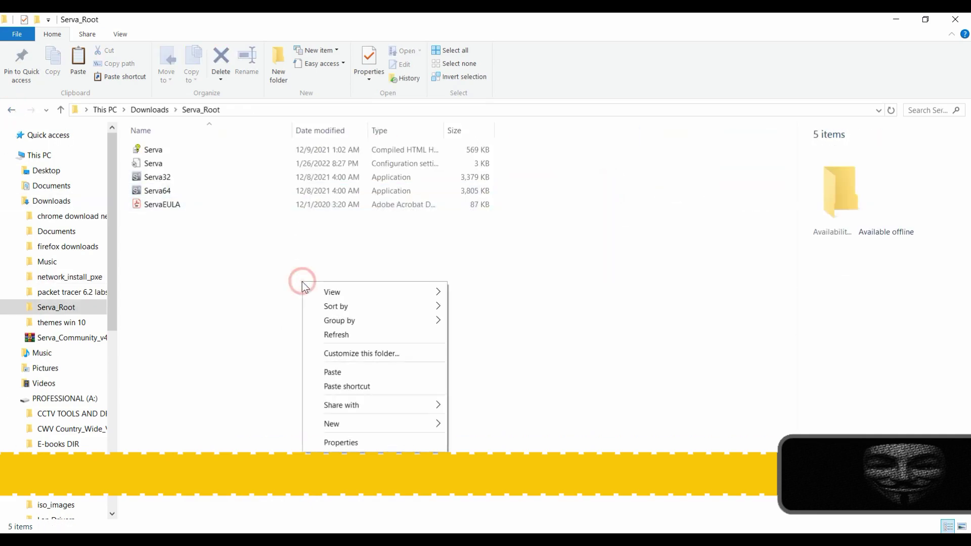
left_click(325, 335)
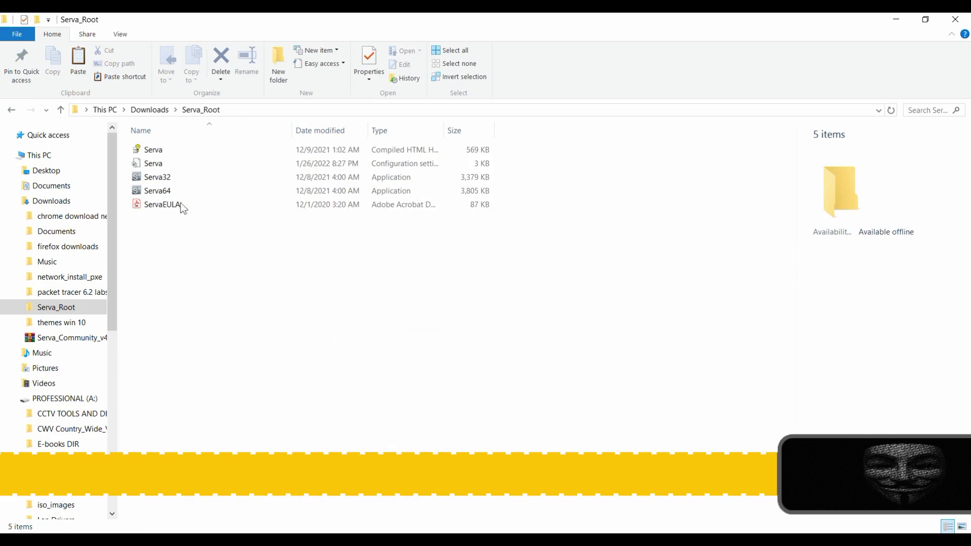
left_click(167, 192)
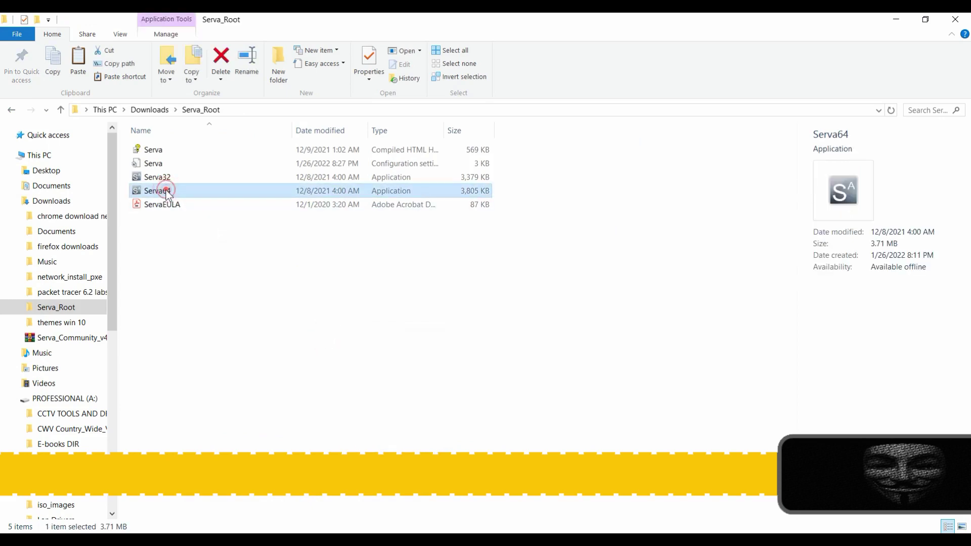
right_click(166, 192)
left_click(217, 189)
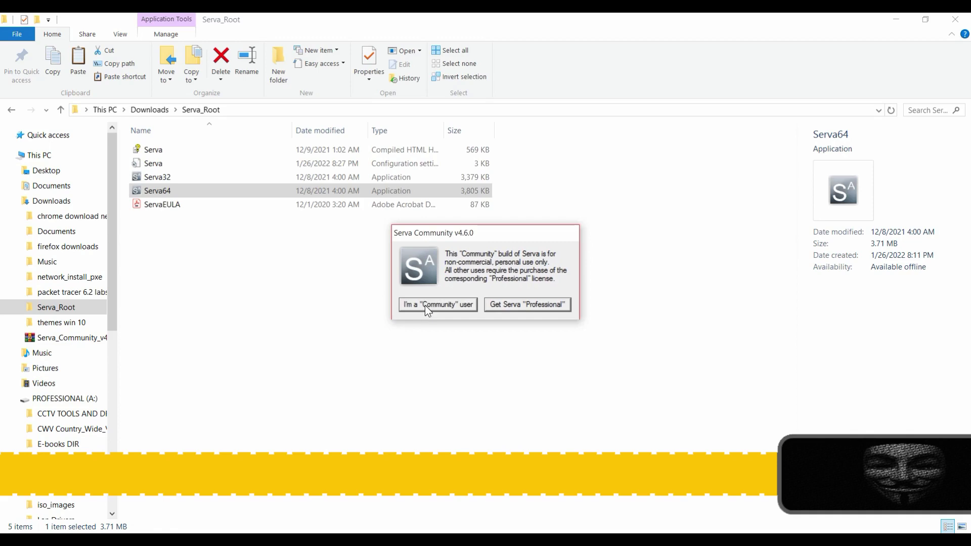
left_click(424, 305)
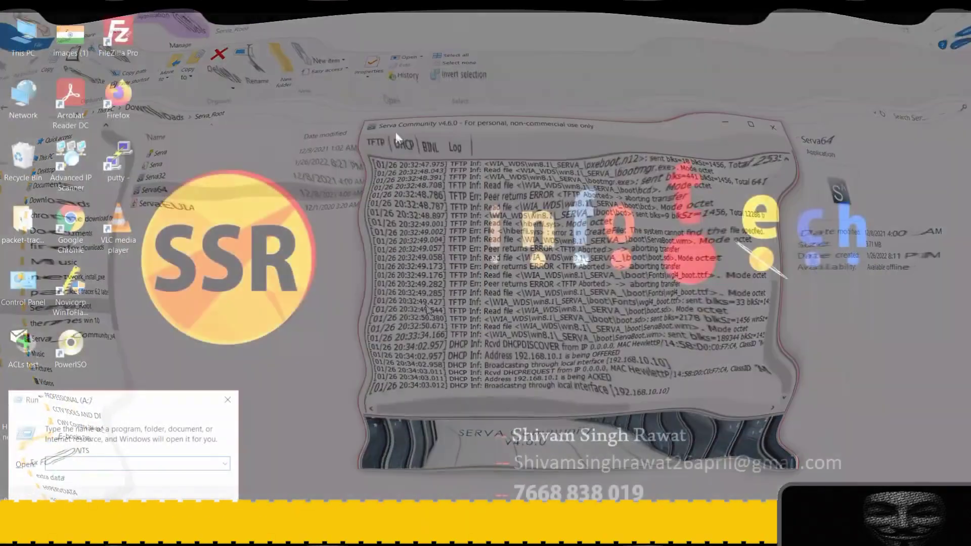
Enter a command beginning with NCP in the Run dialog
type("NCP")
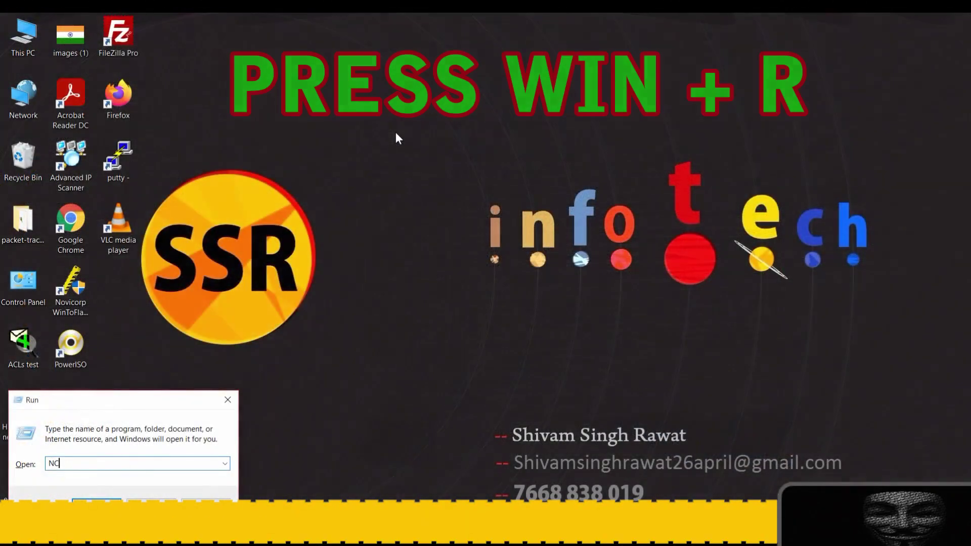